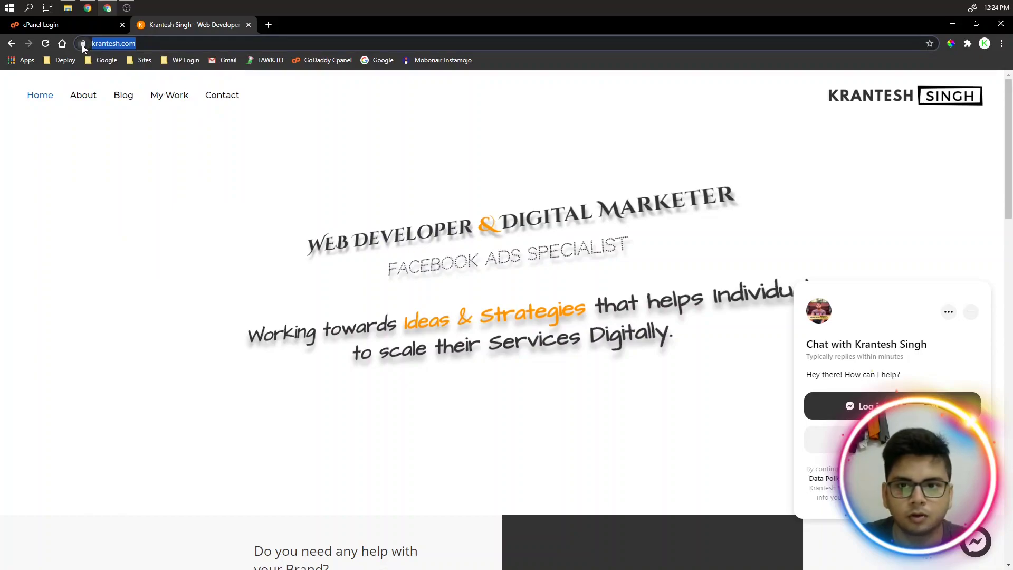
# - Check the connection security details of the open portfolio website and look over its home page
pyautogui.click(83, 43)
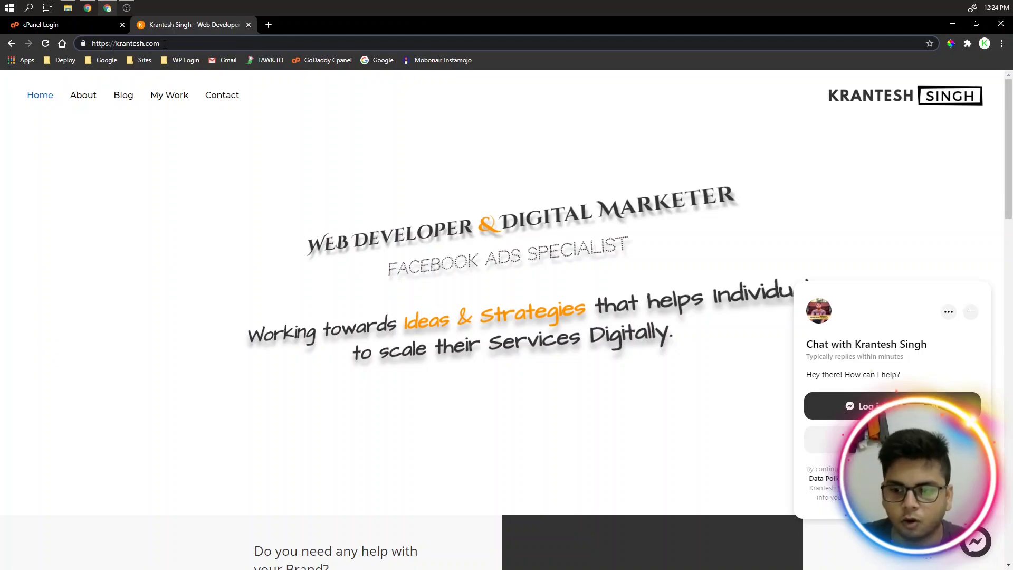
pyautogui.click(84, 43)
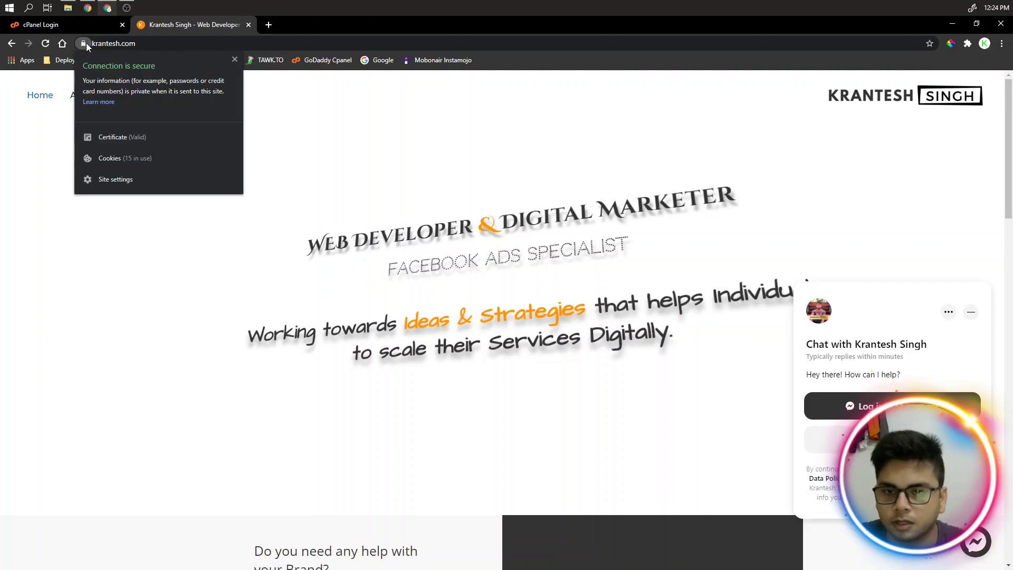
pyautogui.click(140, 44)
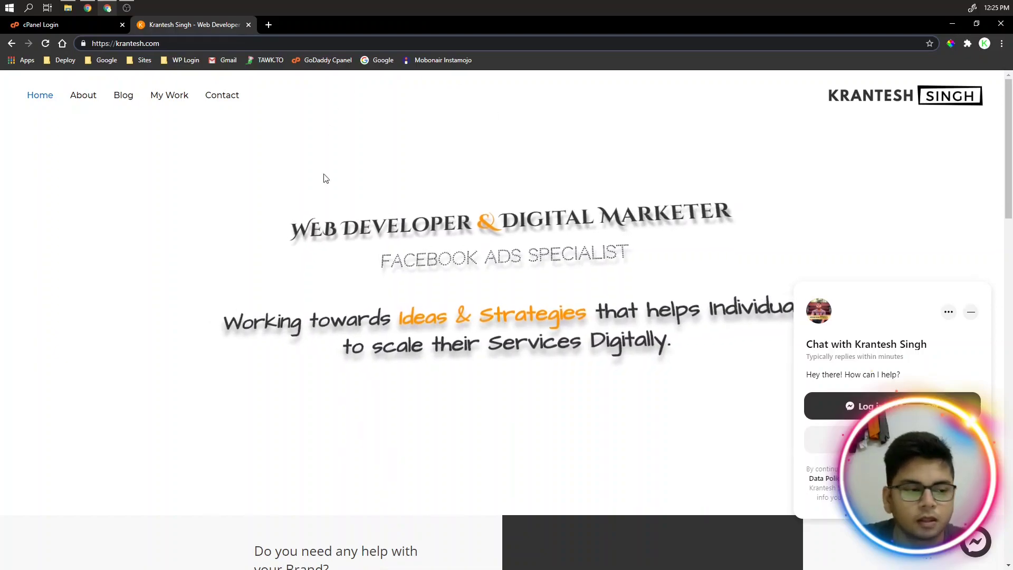
pyautogui.scroll(-5, 549, 355)
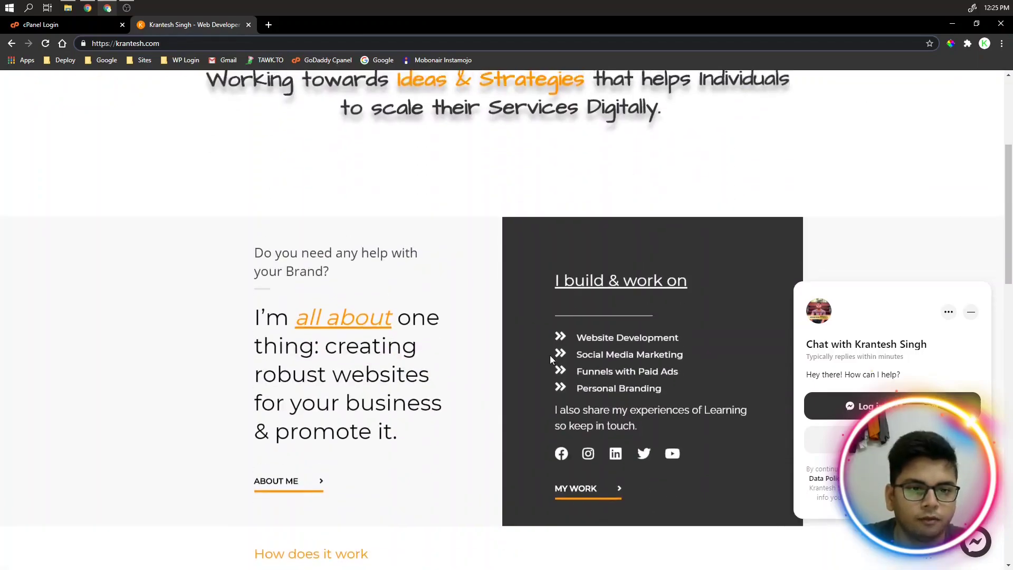
pyautogui.scroll(5, 550, 355)
# - Close the portfolio site and open olivhealthcare.com in a new browser tab
pyautogui.click(268, 24)
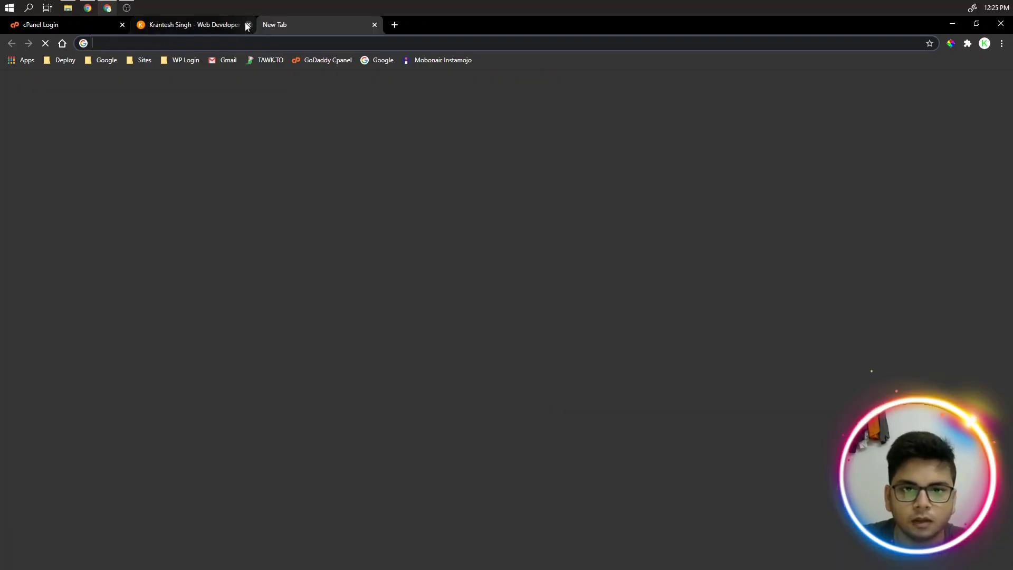
pyautogui.click(247, 24)
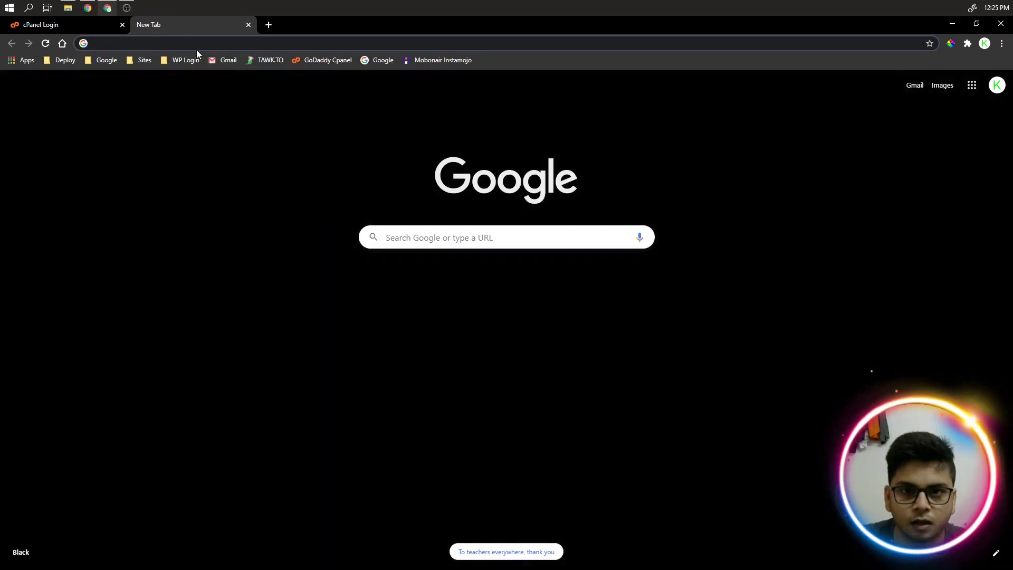
pyautogui.write('oliv')
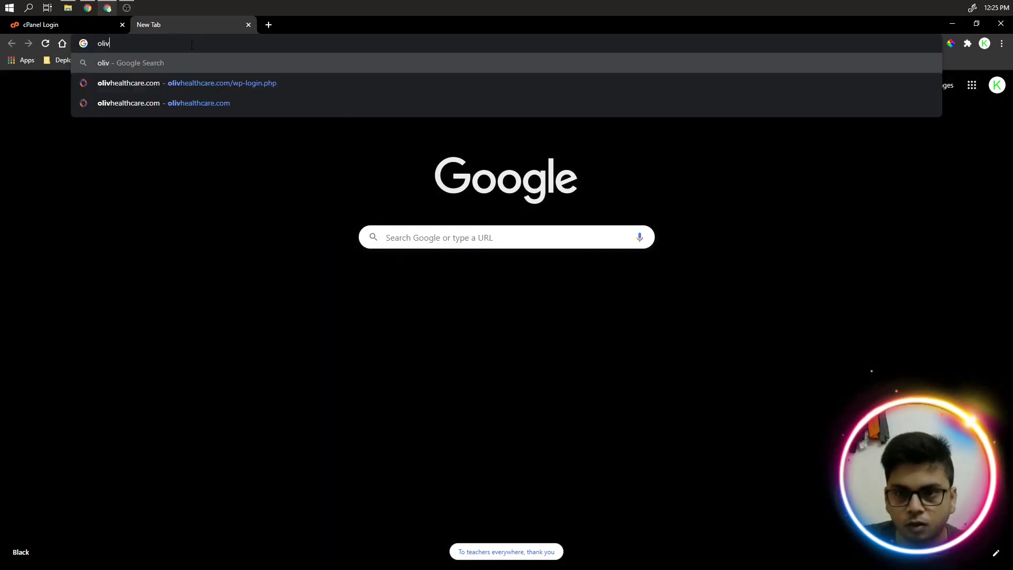
pyautogui.write('healthcare.co')
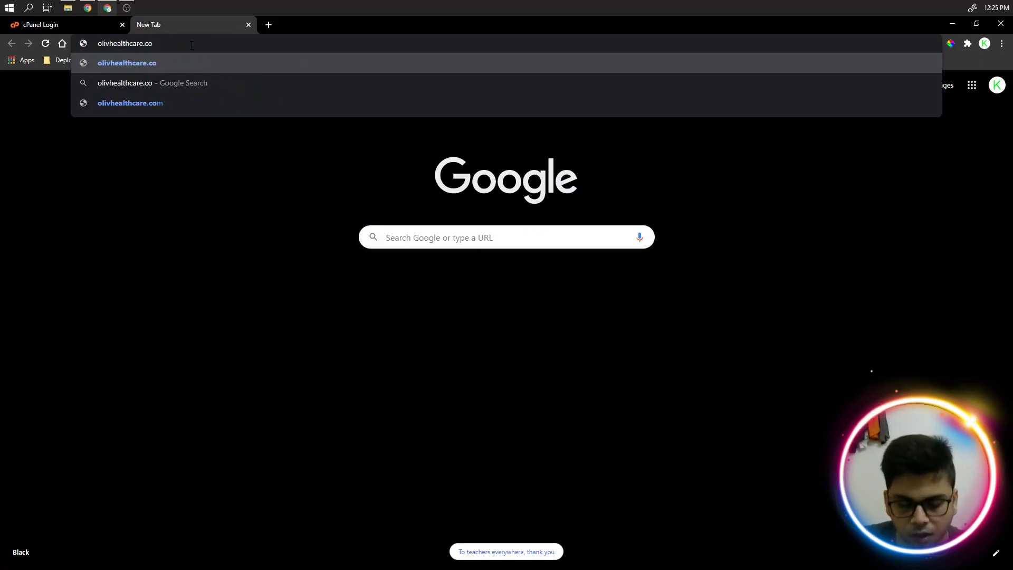
pyautogui.write('m')
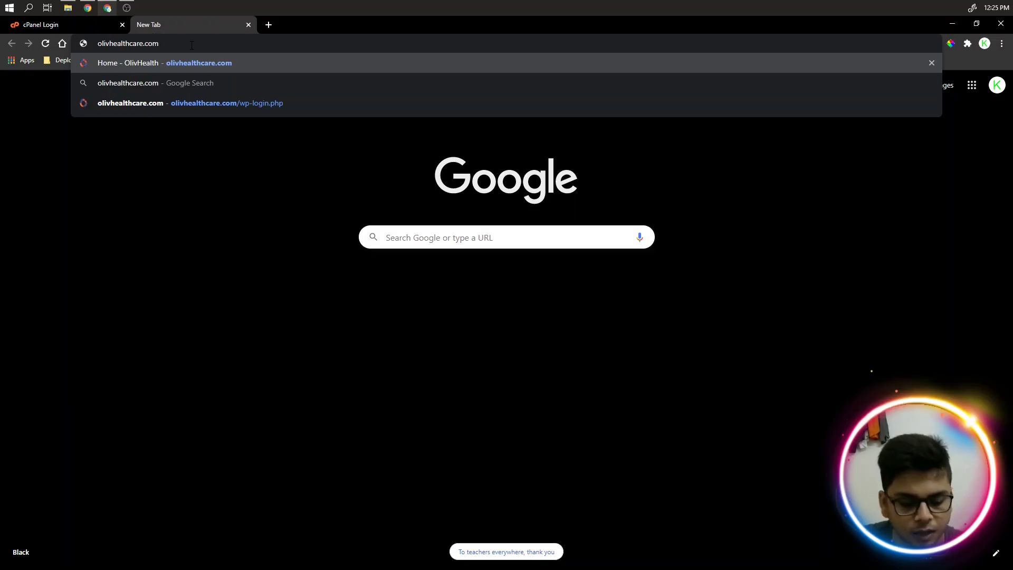
pyautogui.press('Return')
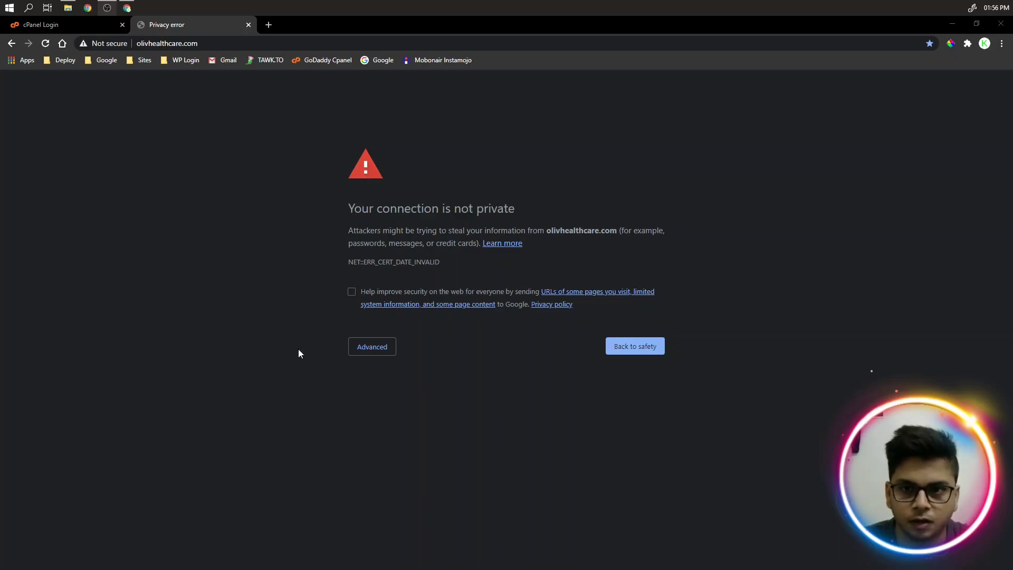
# - Log in to cPanel with the saved credentials and look through the available tool sections
pyautogui.click(54, 26)
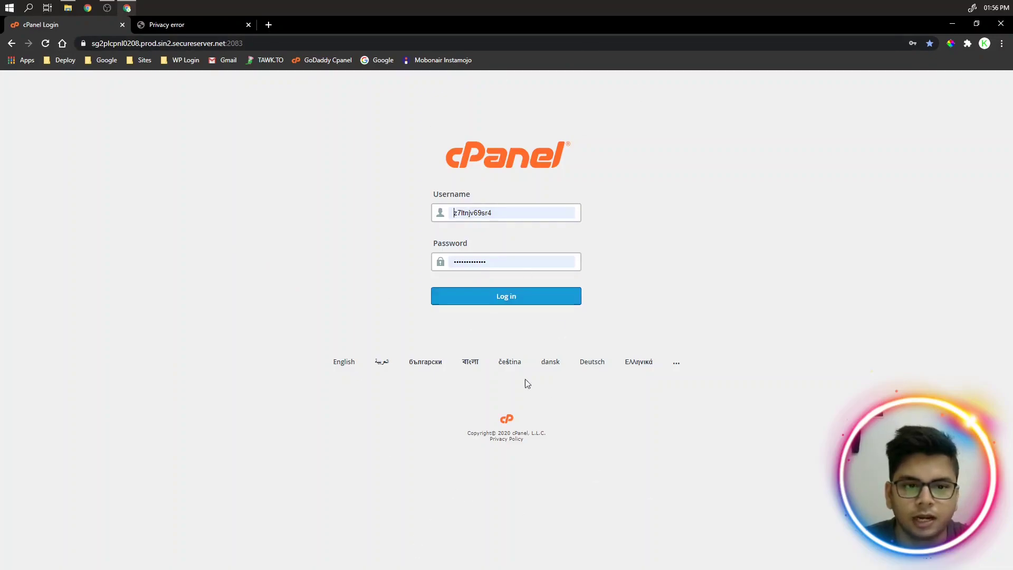
pyautogui.click(527, 303)
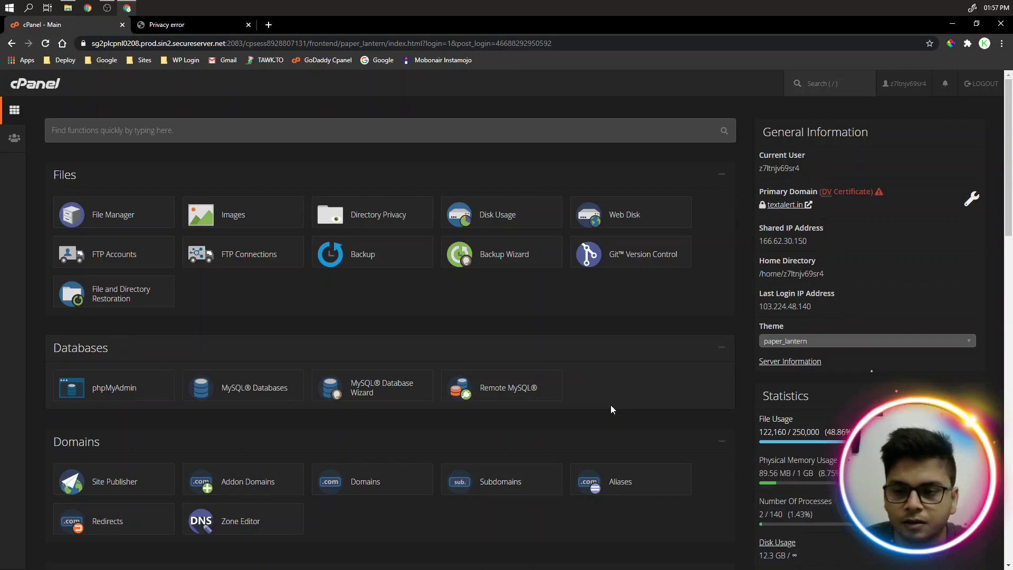
pyautogui.scroll(-8, 611, 409)
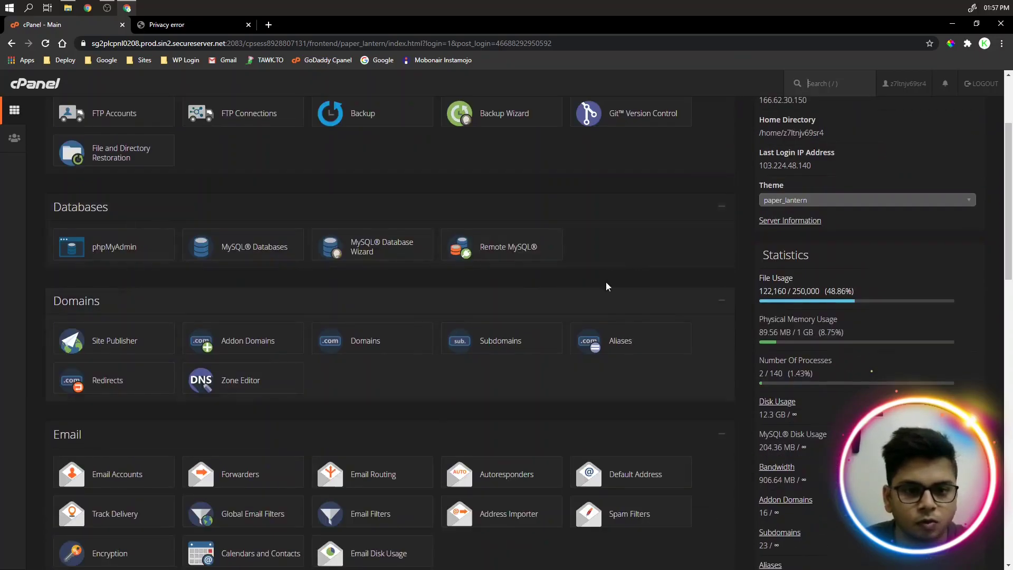
pyautogui.scroll(-5, 605, 311)
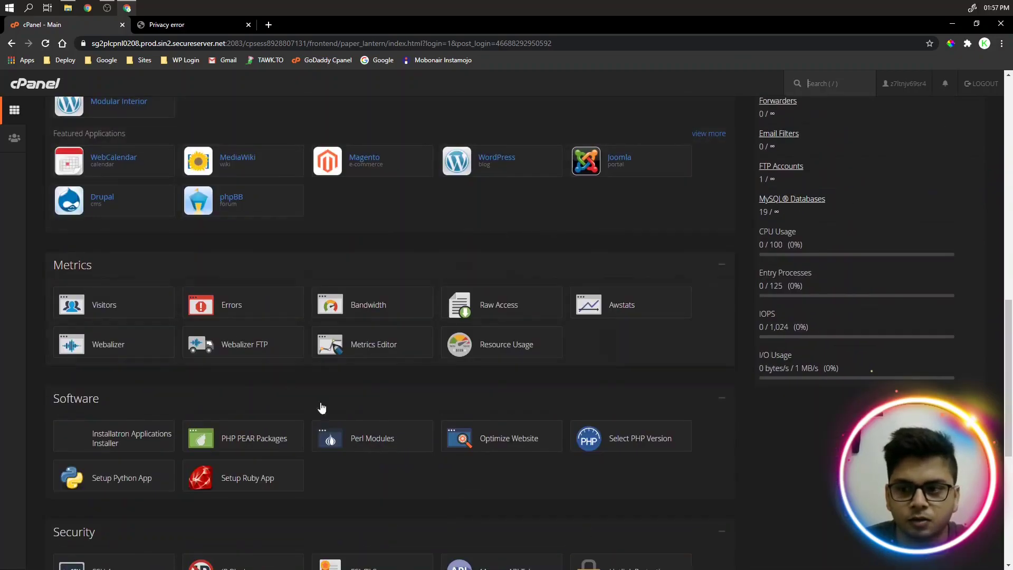
pyautogui.scroll(-6, 486, 323)
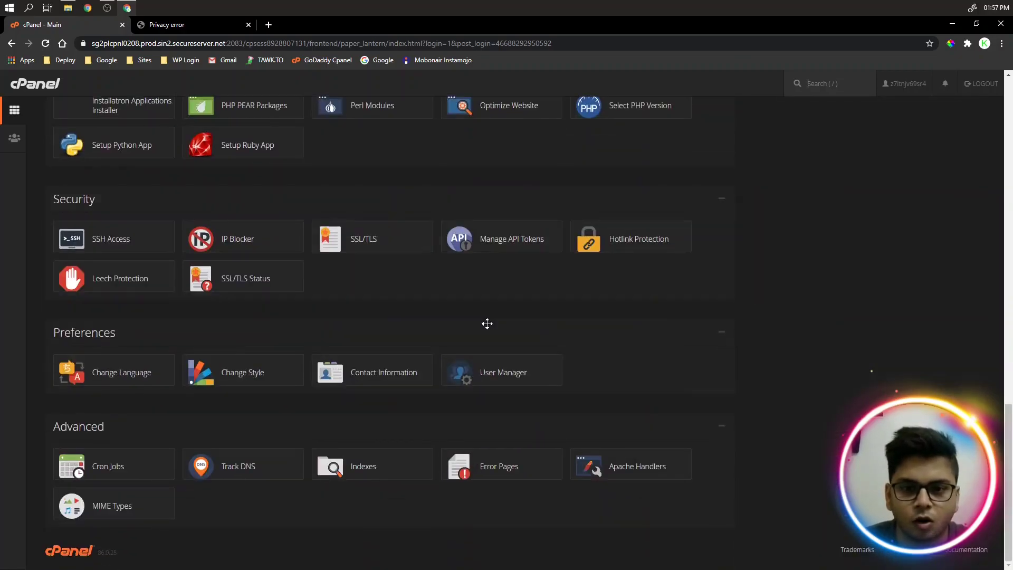
pyautogui.scroll(9, 487, 324)
pyautogui.scroll(10, 486, 325)
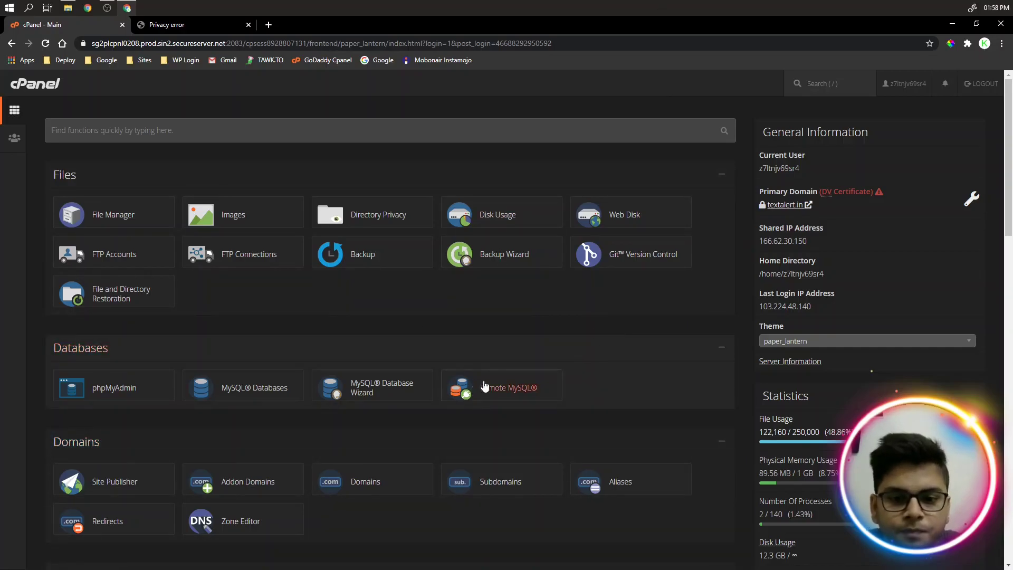
# - Open the SSL/TLS manager from the Security section and go to its Manage SSL sites page
pyautogui.scroll(-19, 515, 377)
pyautogui.scroll(-2, 518, 376)
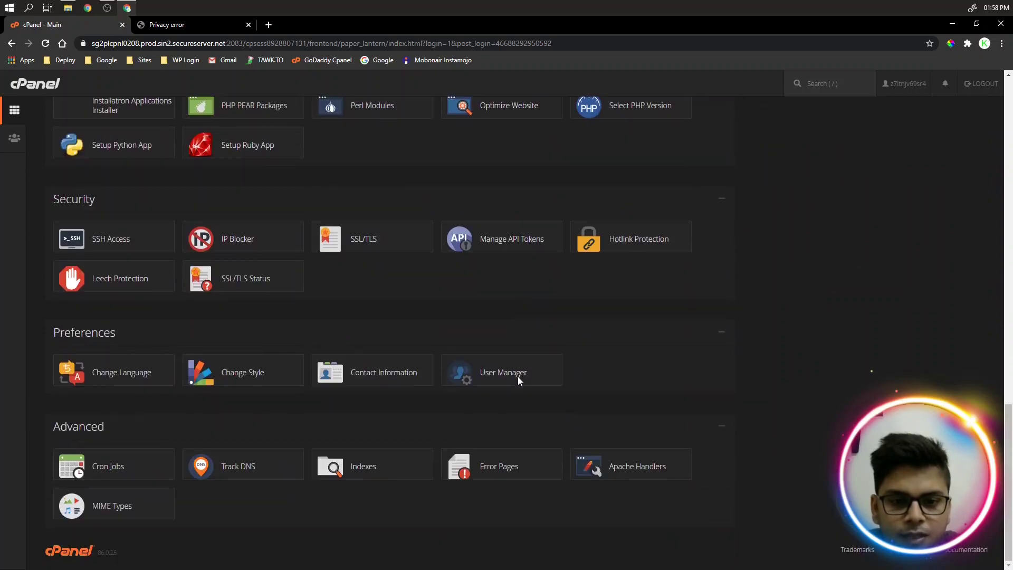
pyautogui.click(365, 242)
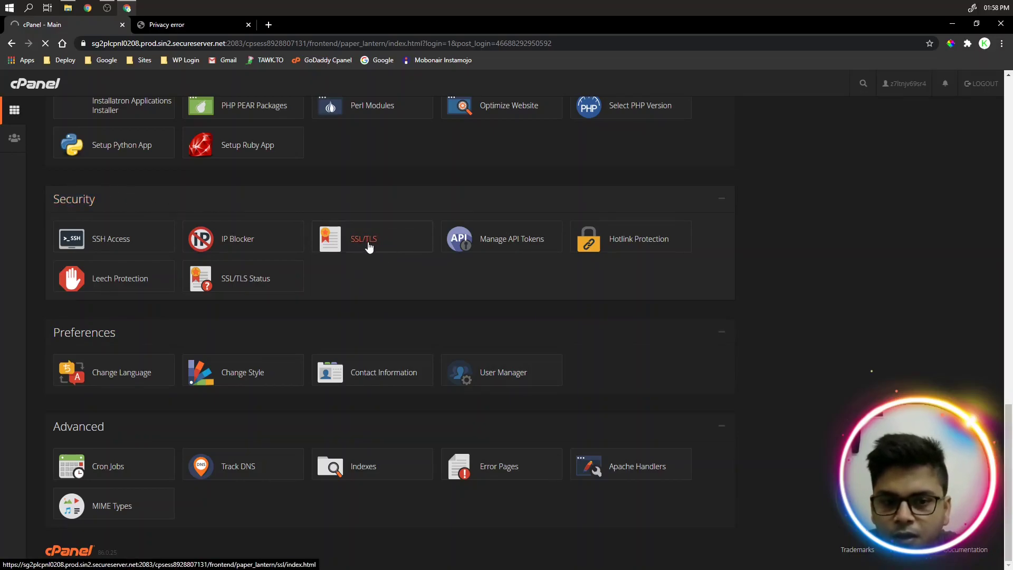
pyautogui.moveTo(1008, 422); pyautogui.dragTo(1009, 97)
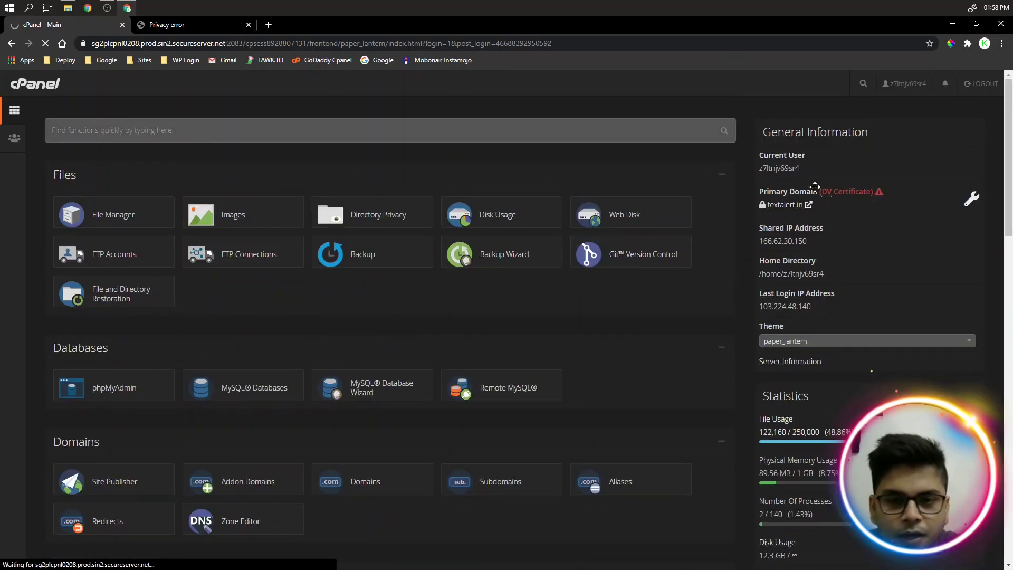
pyautogui.moveTo(1009, 129); pyautogui.dragTo(1009, 464)
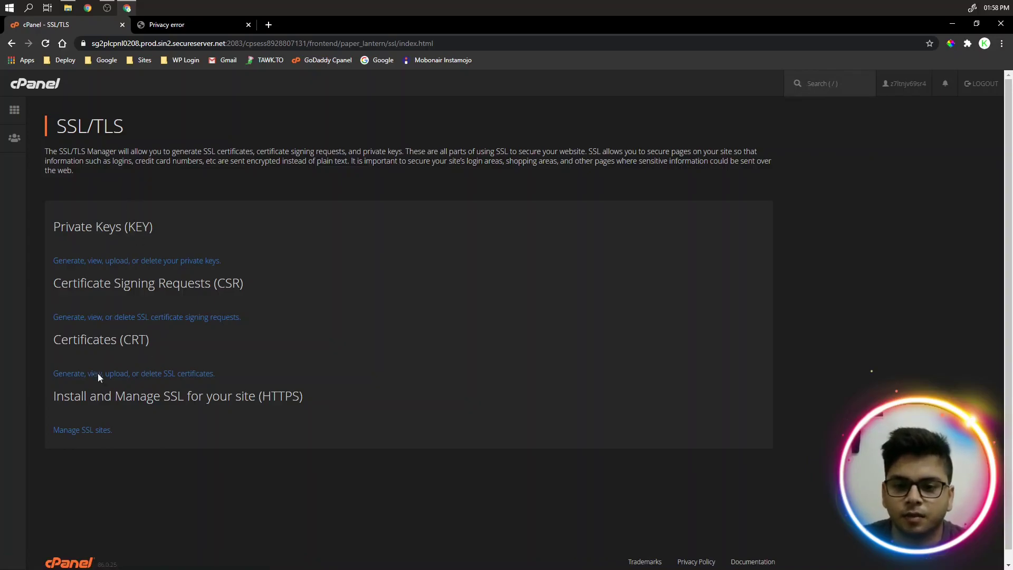
pyautogui.click(92, 259)
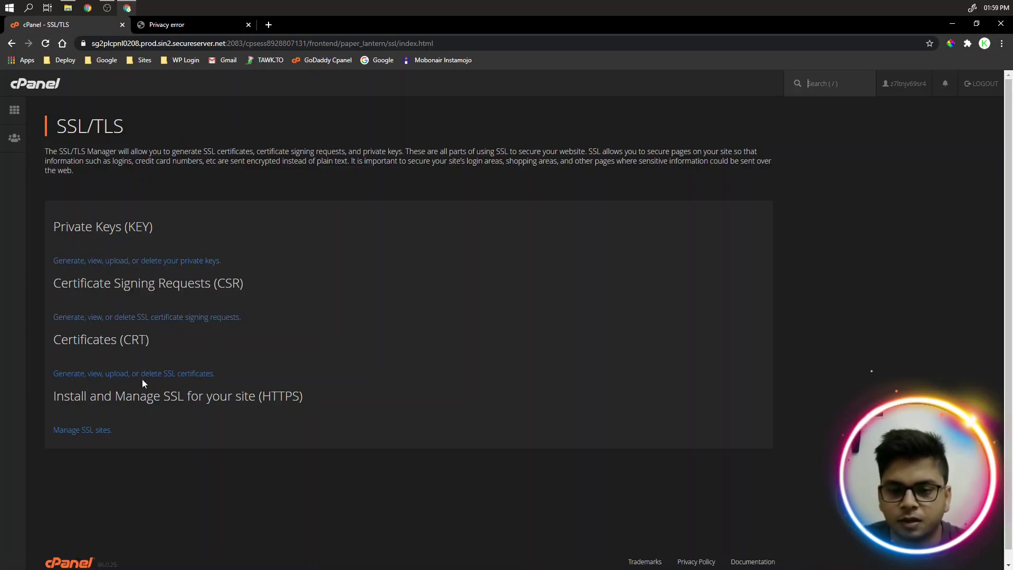
pyautogui.click(91, 436)
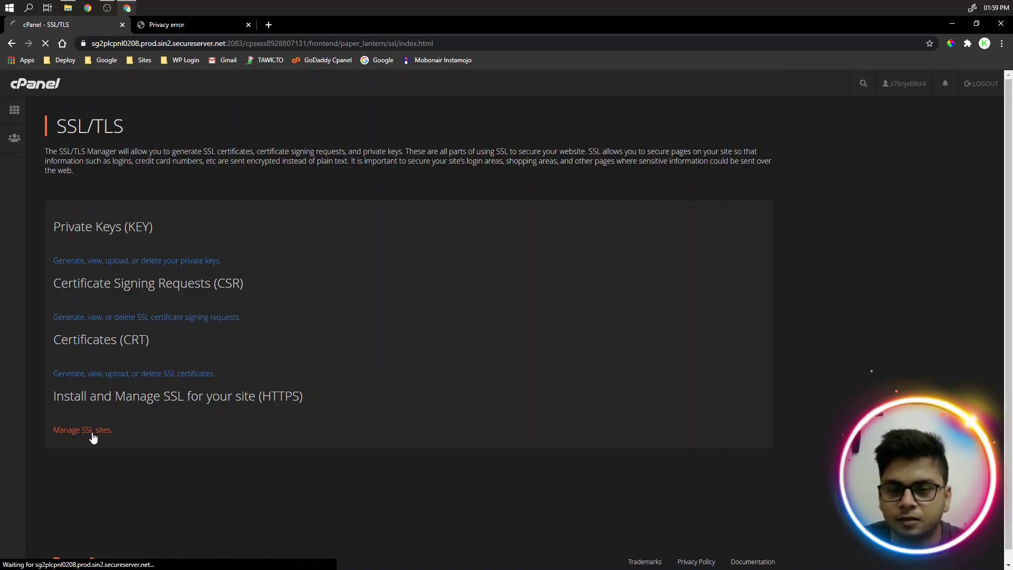
# - Examine the olivhealthcare.com privacy error and the certificate expiration dates in the list of installed SSL websites
pyautogui.click(226, 24)
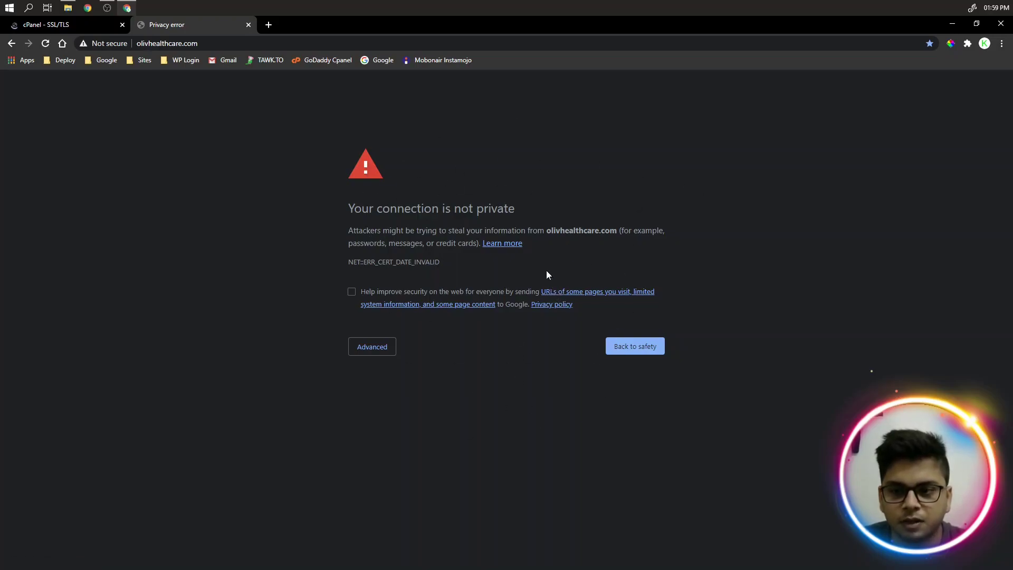
pyautogui.click(85, 22)
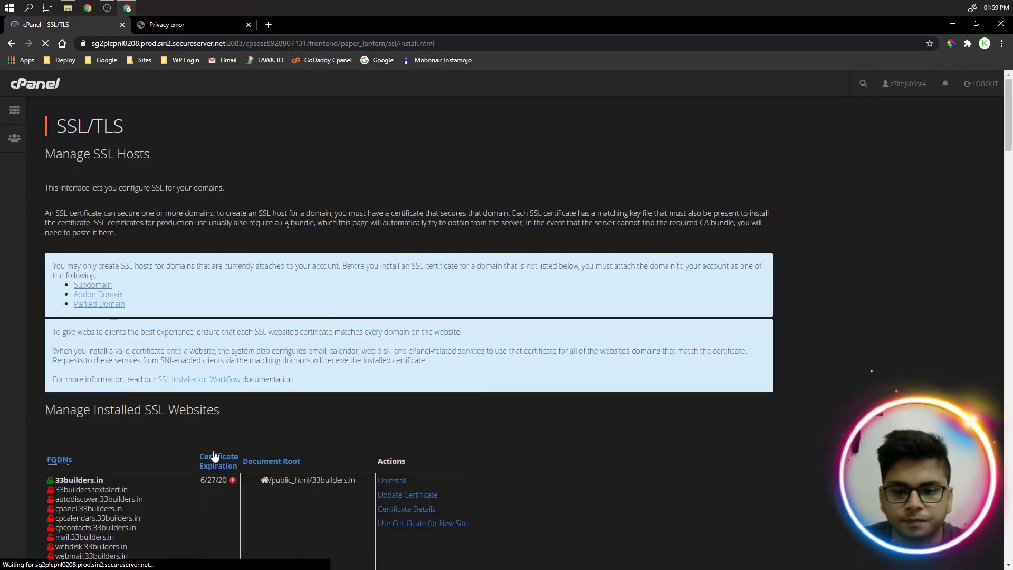
pyautogui.scroll(-5, 568, 321)
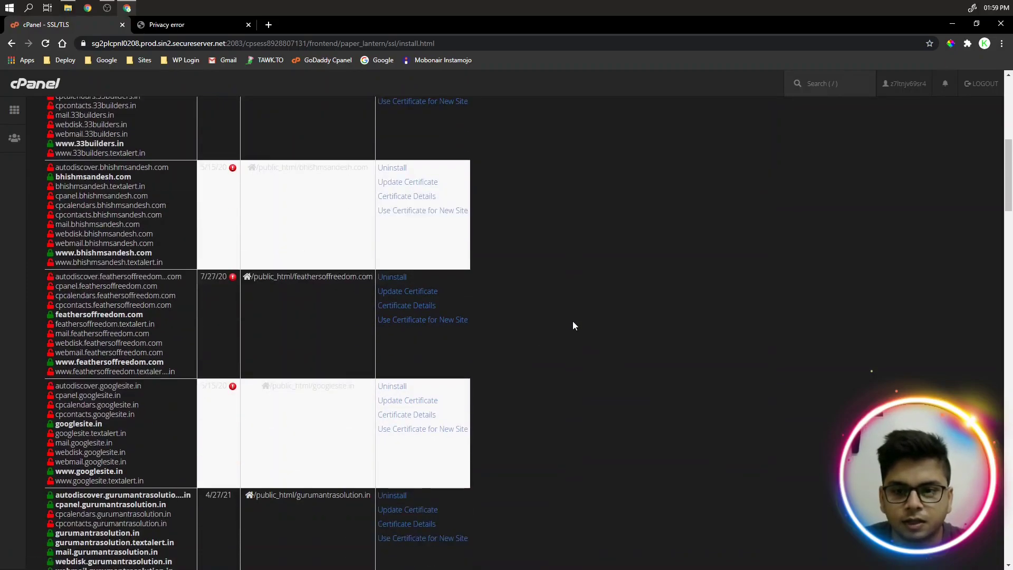
pyautogui.scroll(1, 569, 311)
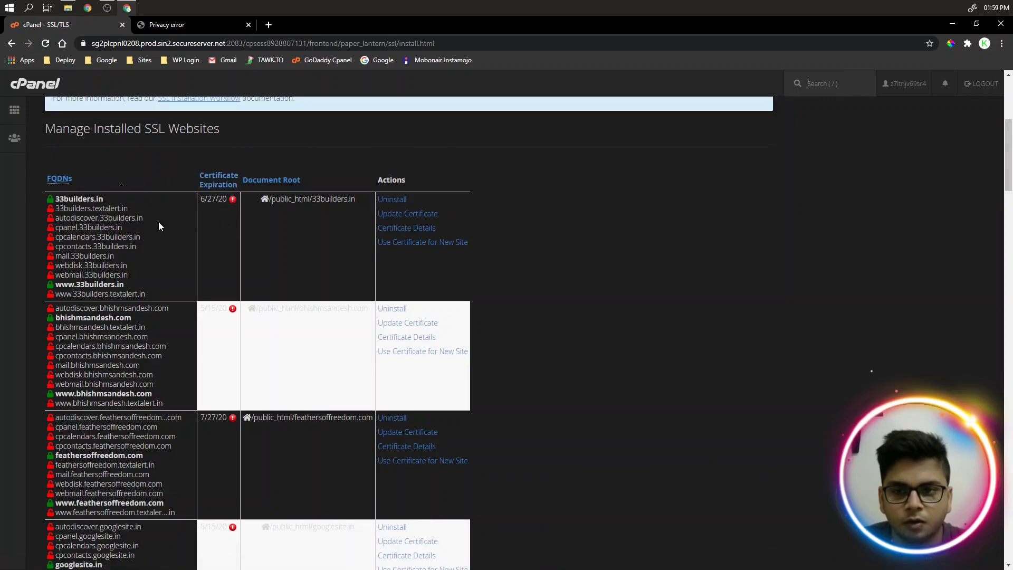
pyautogui.scroll(-5, 169, 348)
pyautogui.scroll(5, 169, 350)
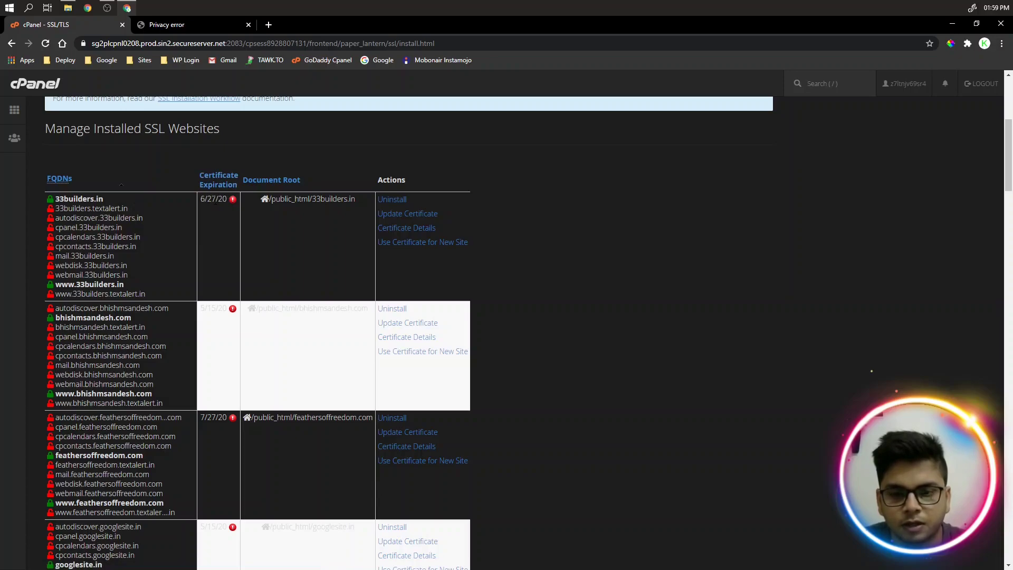
pyautogui.moveTo(224, 202)
pyautogui.scroll(-20, 558, 280)
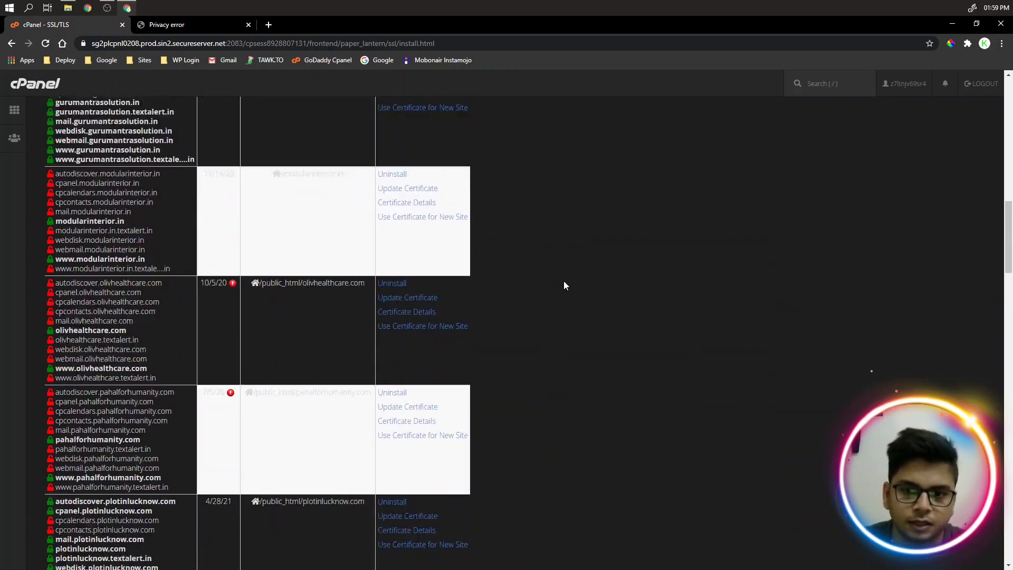
pyautogui.scroll(4, 562, 281)
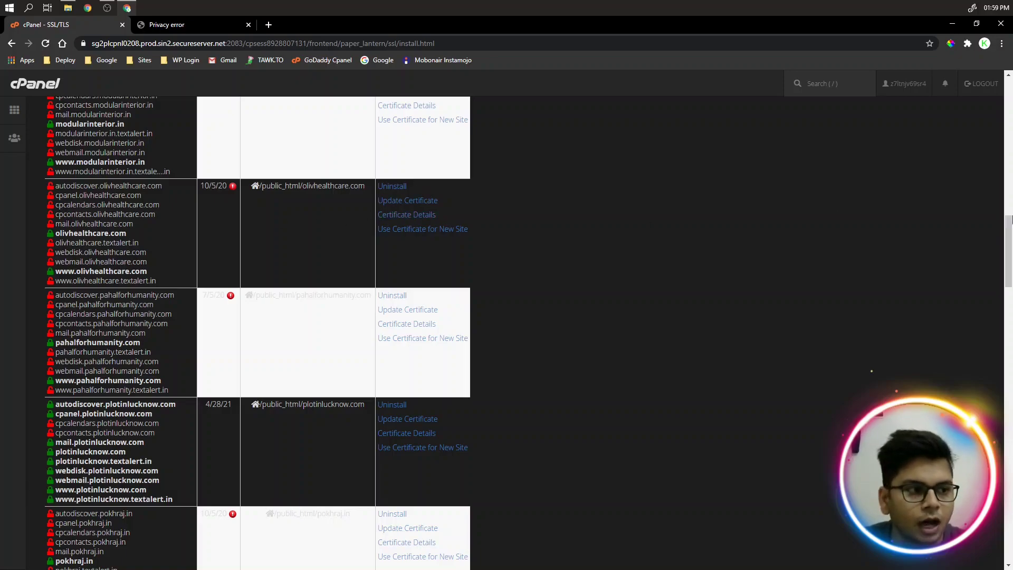
# - Choose olivhealthcare.com as the domain in the SSL website installation form
pyautogui.moveTo(1011, 302); pyautogui.dragTo(1008, 511)
pyautogui.click(147, 180)
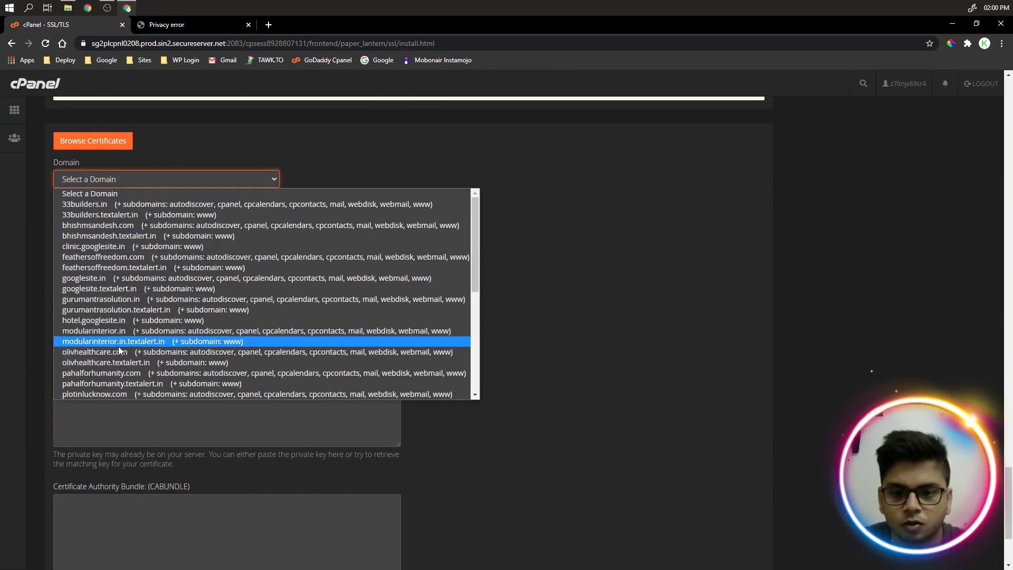
pyautogui.press('Escape')
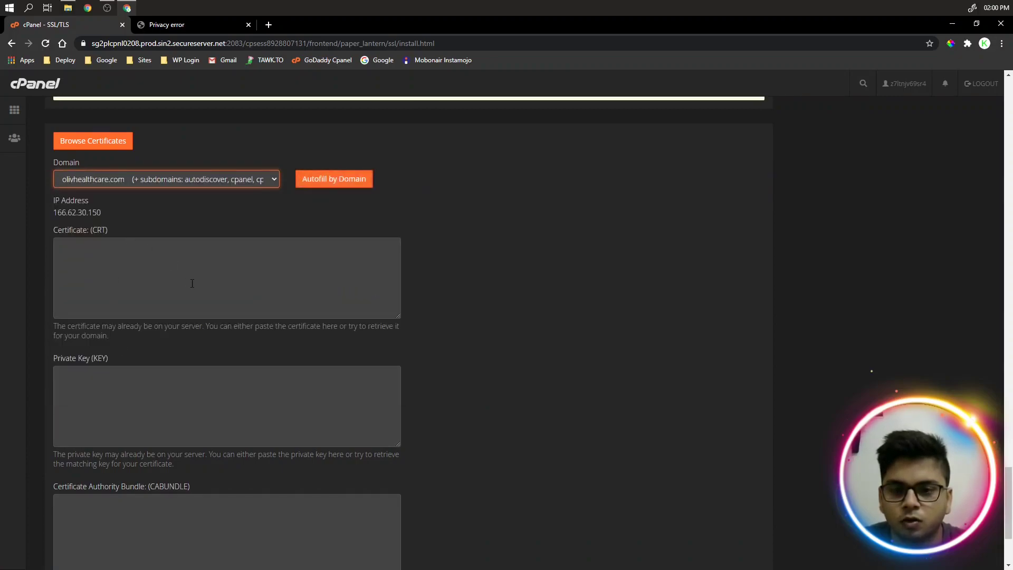
# - Search Google for "free ssl" in a new browser tab and open the SSL For Free website
pyautogui.click(179, 28)
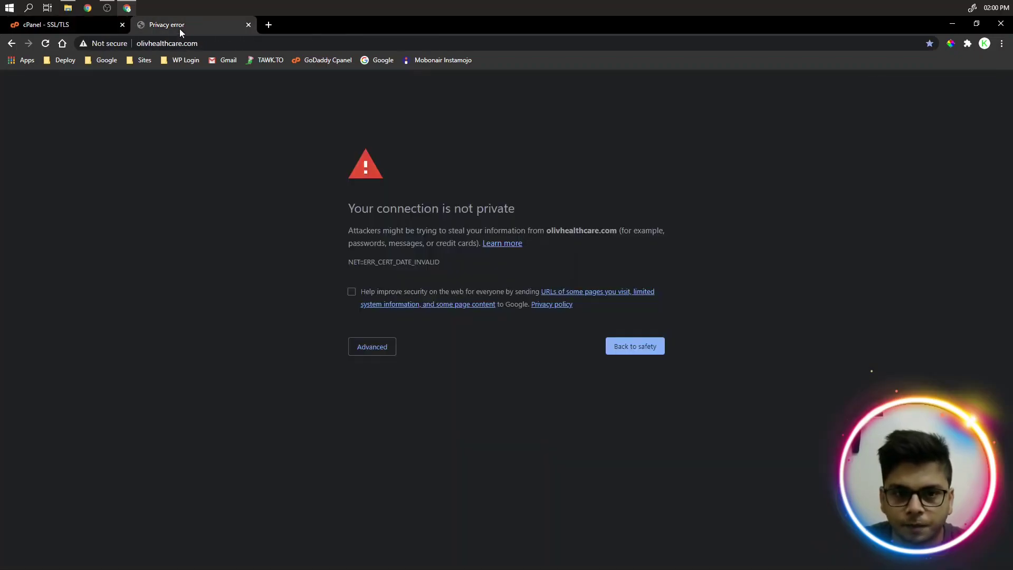
pyautogui.click(271, 24)
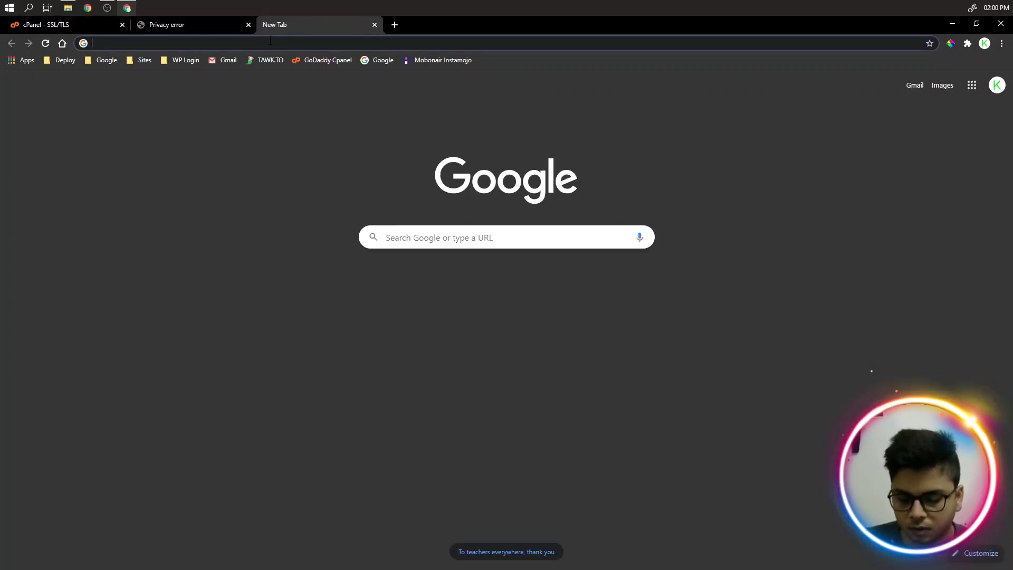
pyautogui.click(270, 42)
pyautogui.write('free ssl')
pyautogui.press('Down')
pyautogui.press('Return')
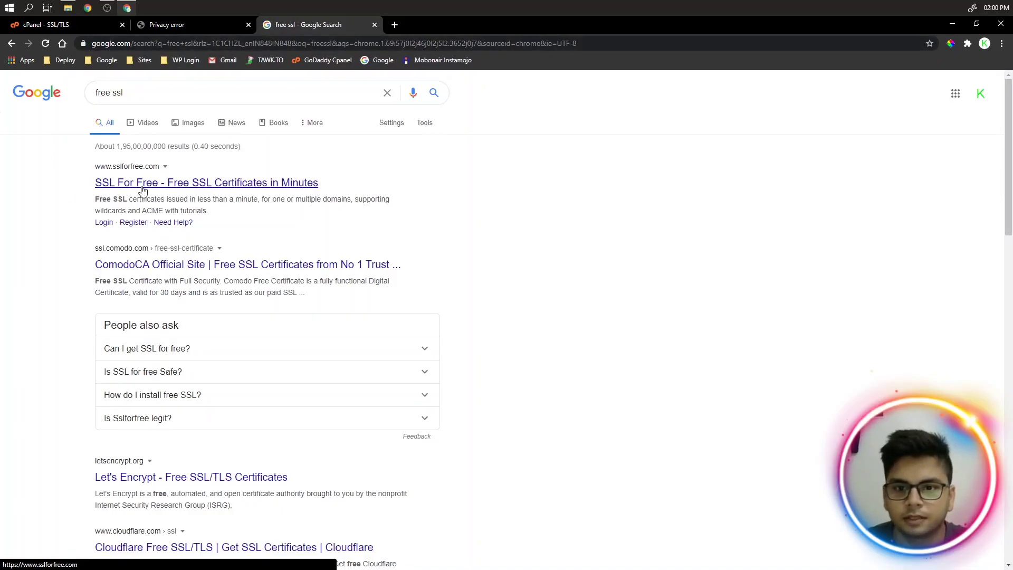
pyautogui.click(142, 185)
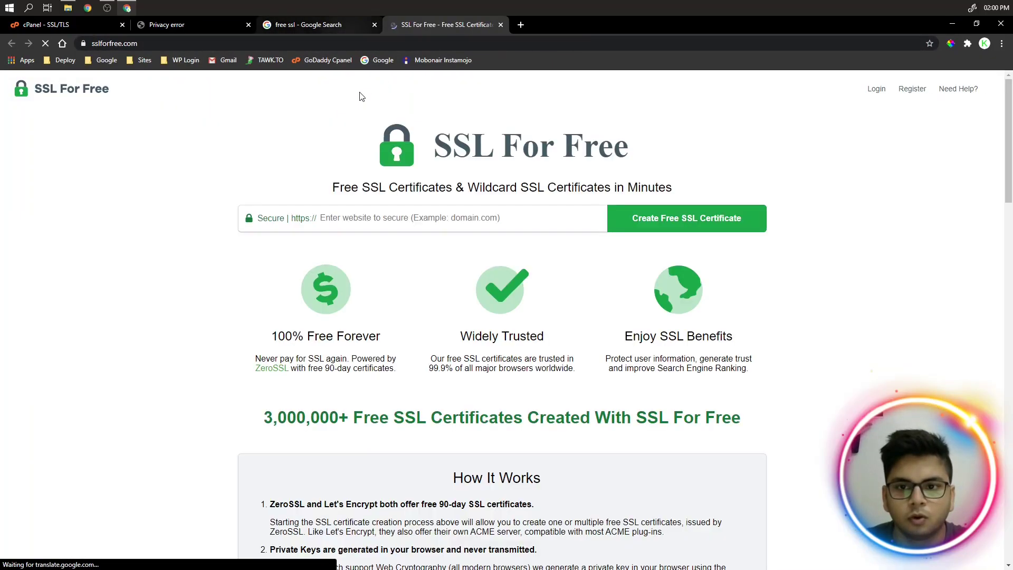
# - Copy the site's address into the SSL For Free form, trim it to olivhealthcare.com, and start creating a free SSL certificate
pyautogui.click(201, 29)
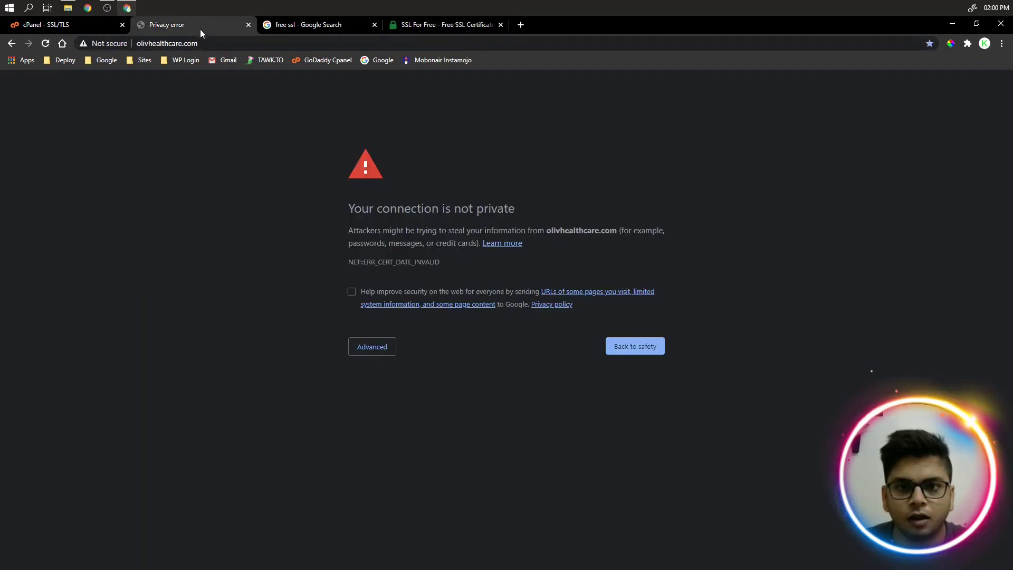
pyautogui.click(200, 43)
pyautogui.hotkey('ctrl', 'c')
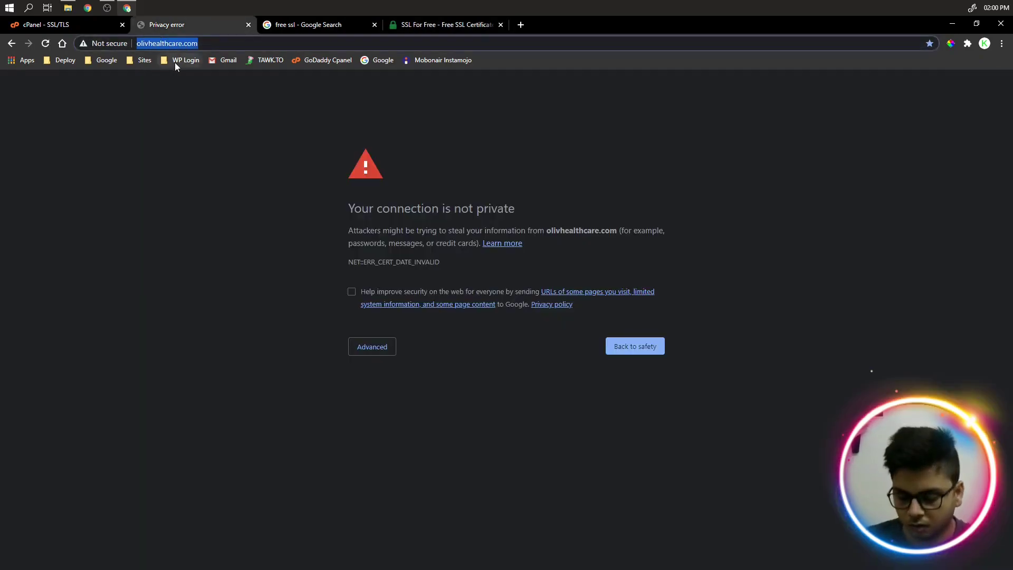
pyautogui.click(443, 25)
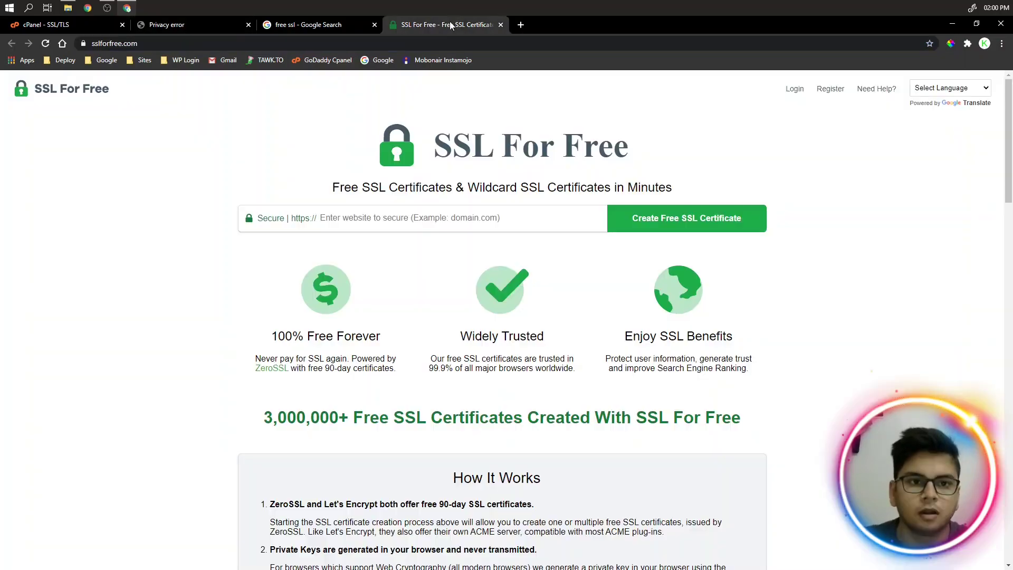
pyautogui.click(337, 218)
pyautogui.hotkey('ctrl', 'v')
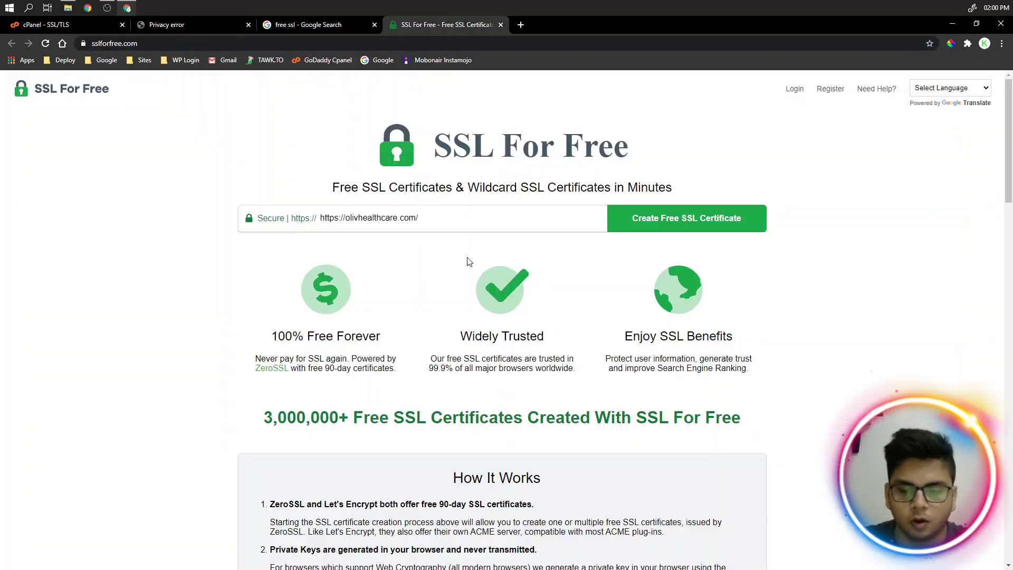
pyautogui.moveTo(341, 221); pyautogui.dragTo(298, 227)
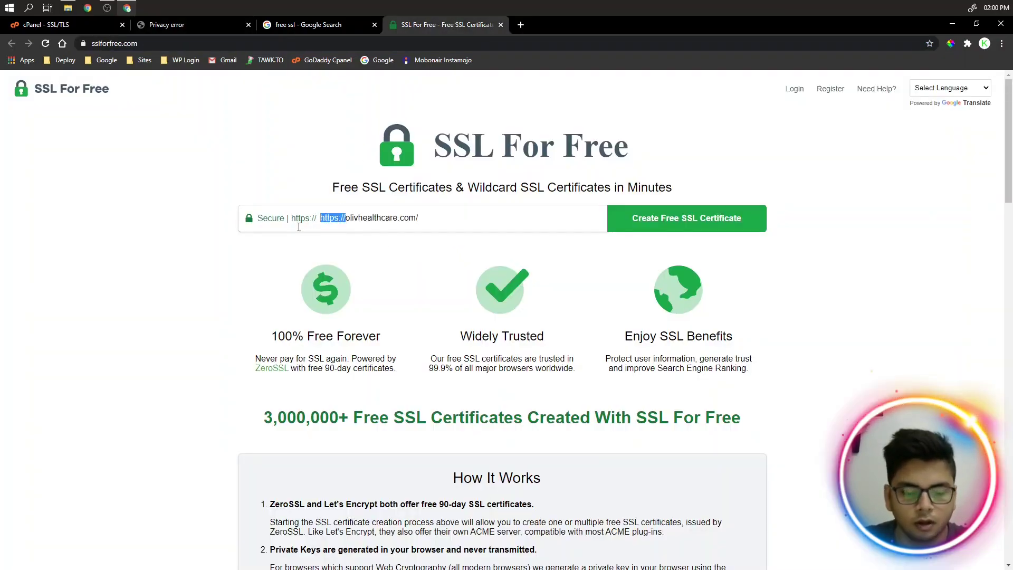
pyautogui.press('BackSpace')
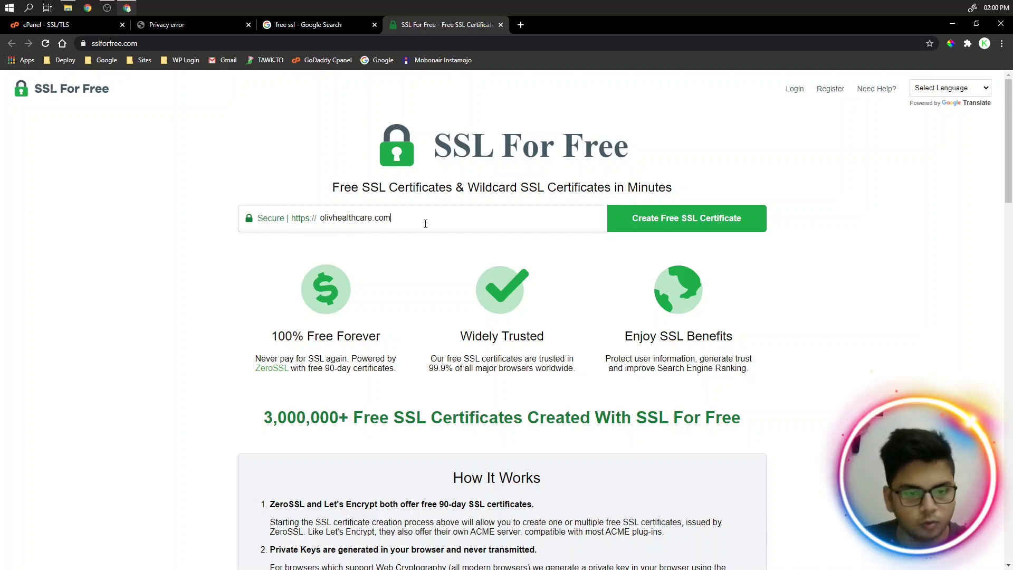
pyautogui.hotkey('ctrl', '+')
pyautogui.hotkey('ctrl', '+')
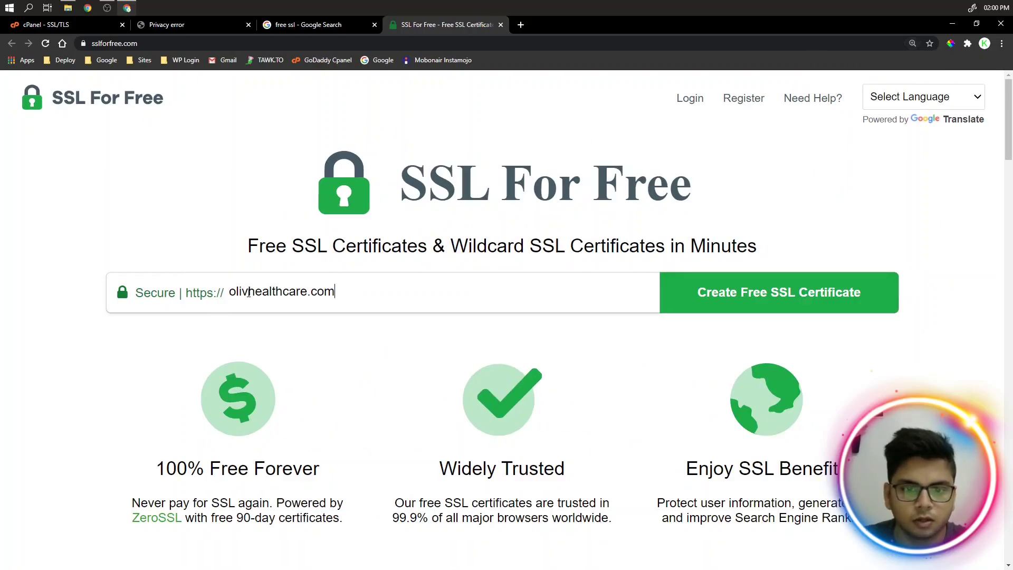
pyautogui.click(746, 290)
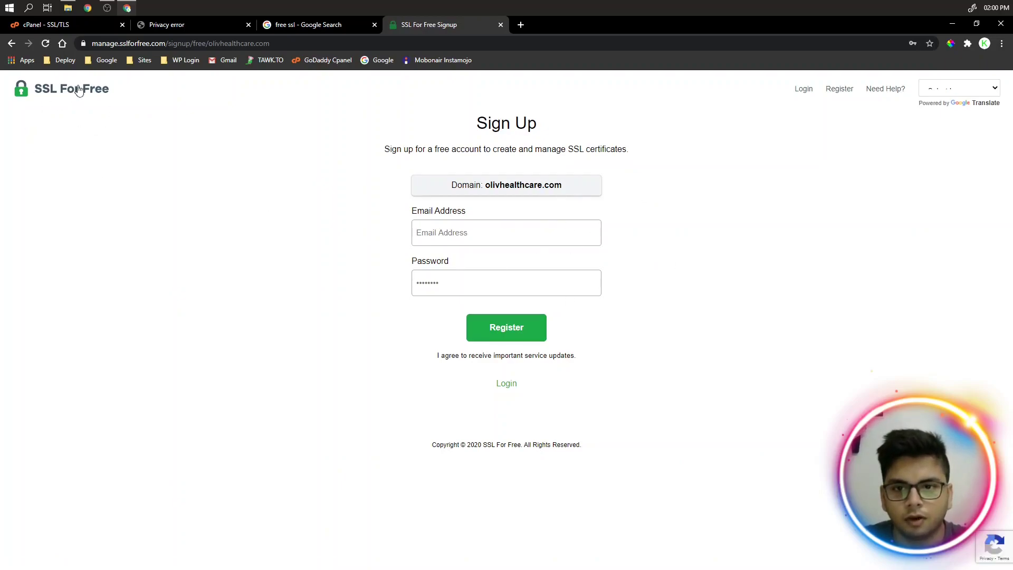
# - Switch from the sign-up form to the sign-in page and log in to the existing account with the prefilled credentials
pyautogui.click(440, 234)
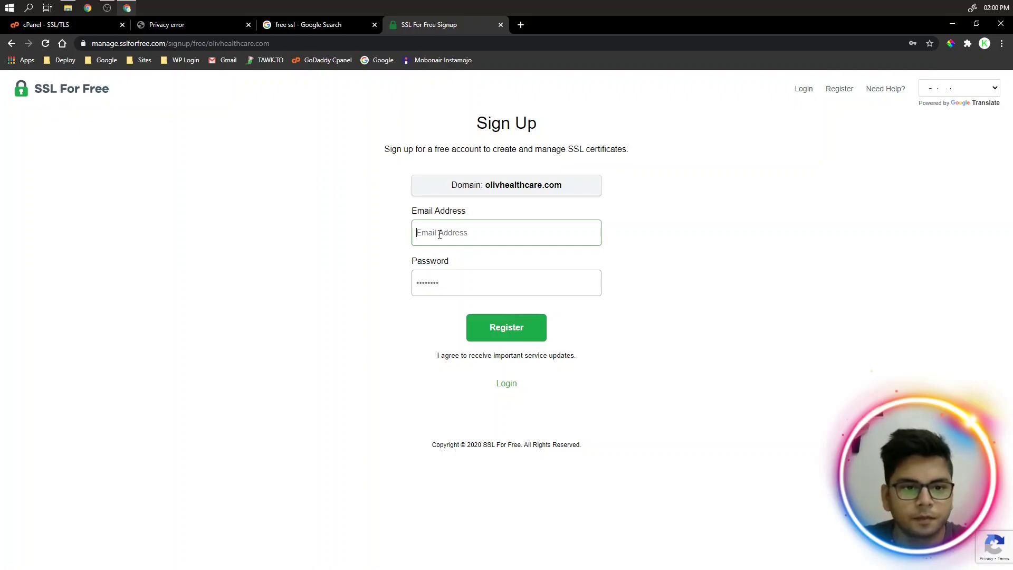
pyautogui.click(506, 385)
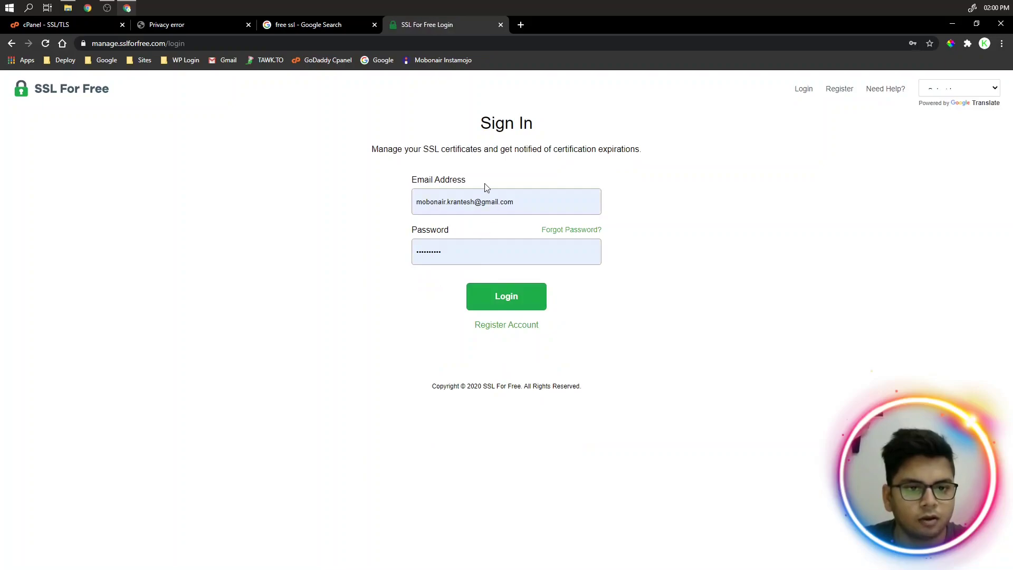
pyautogui.click(502, 296)
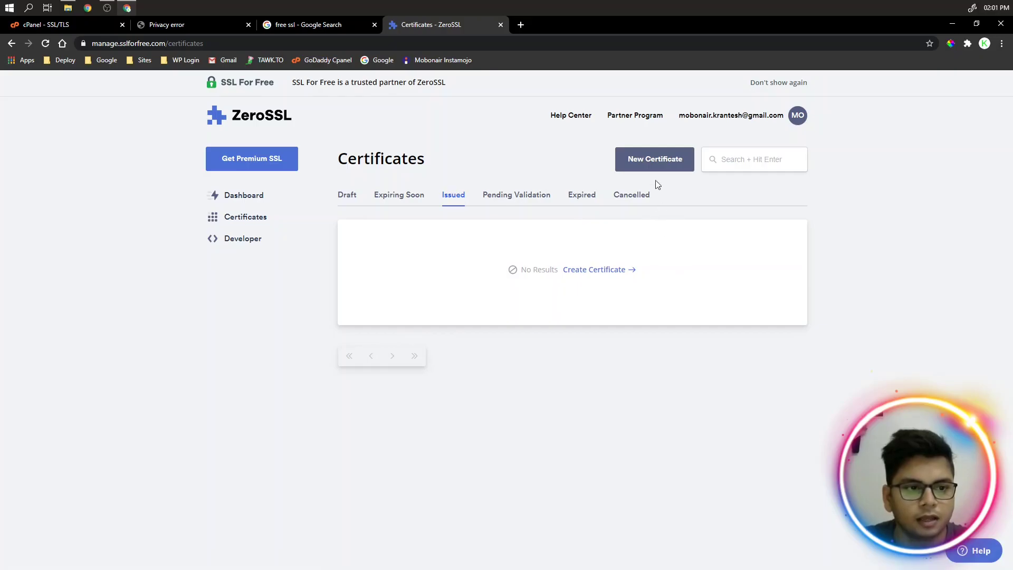
pyautogui.click(653, 165)
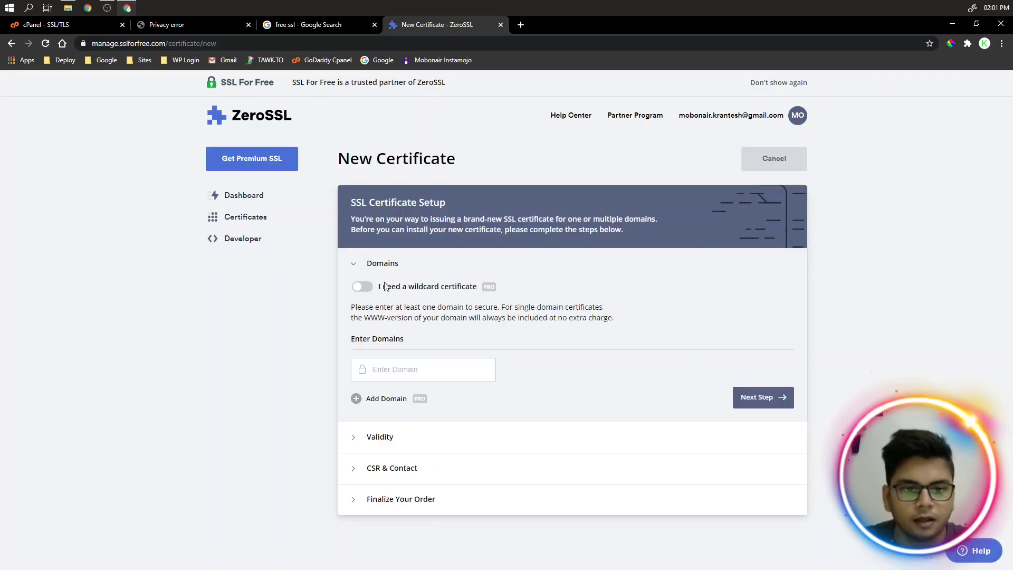
pyautogui.click(396, 372)
pyautogui.hotkey('ctrl', 'v')
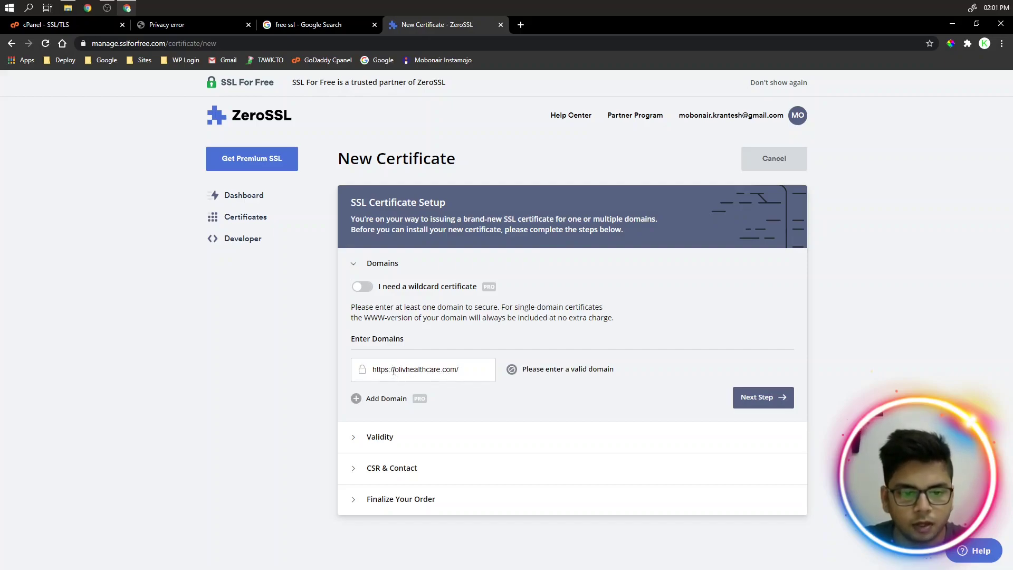
pyautogui.moveTo(395, 369); pyautogui.dragTo(333, 384)
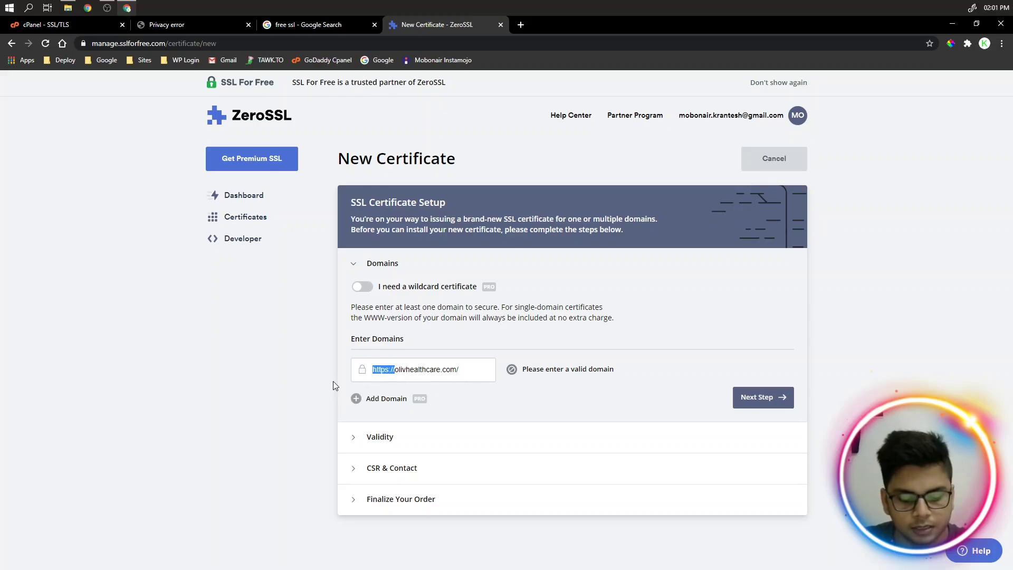
pyautogui.press('BackSpace')
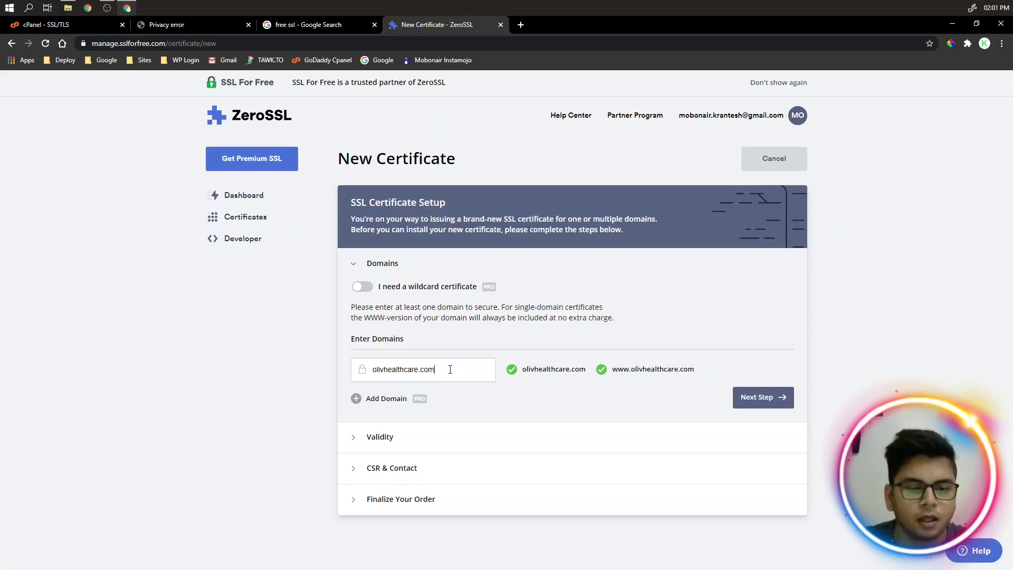
pyautogui.click(760, 397)
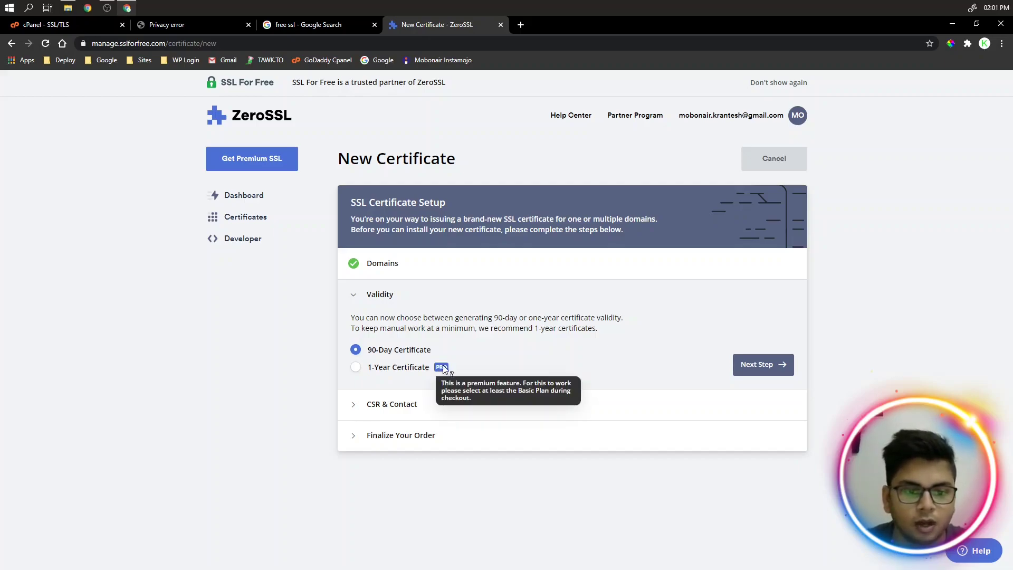
# - Keep the 90-day validity and the auto-generated CSR, and try to finalize the certificate order
pyautogui.click(748, 372)
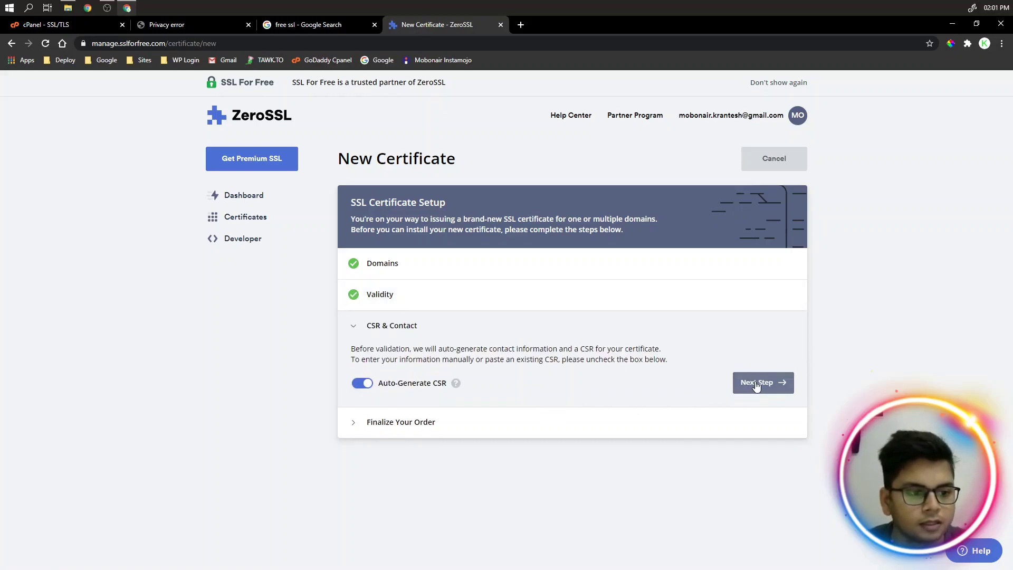
pyautogui.click(756, 383)
pyautogui.scroll(-5, 413, 332)
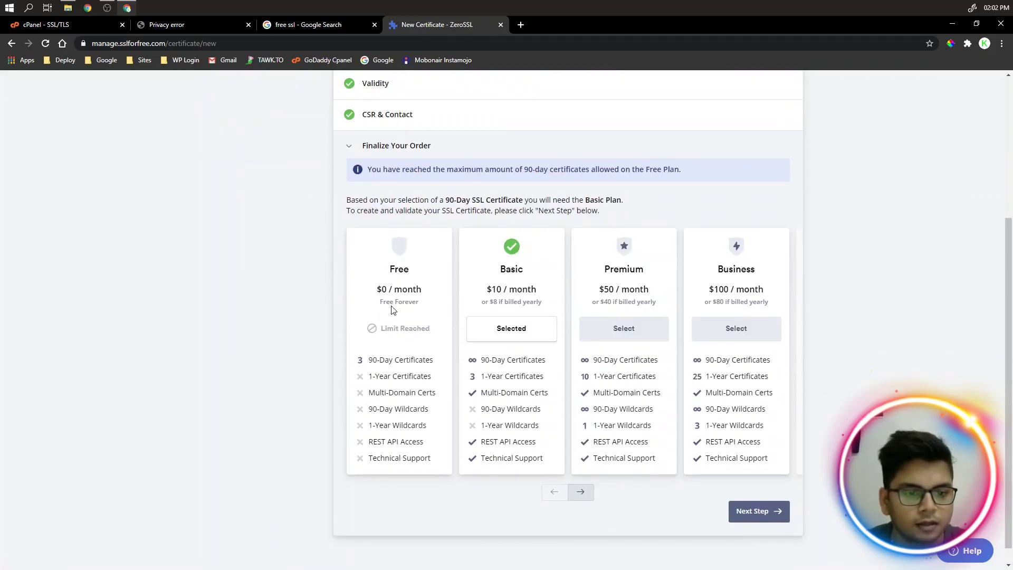
pyautogui.click(752, 506)
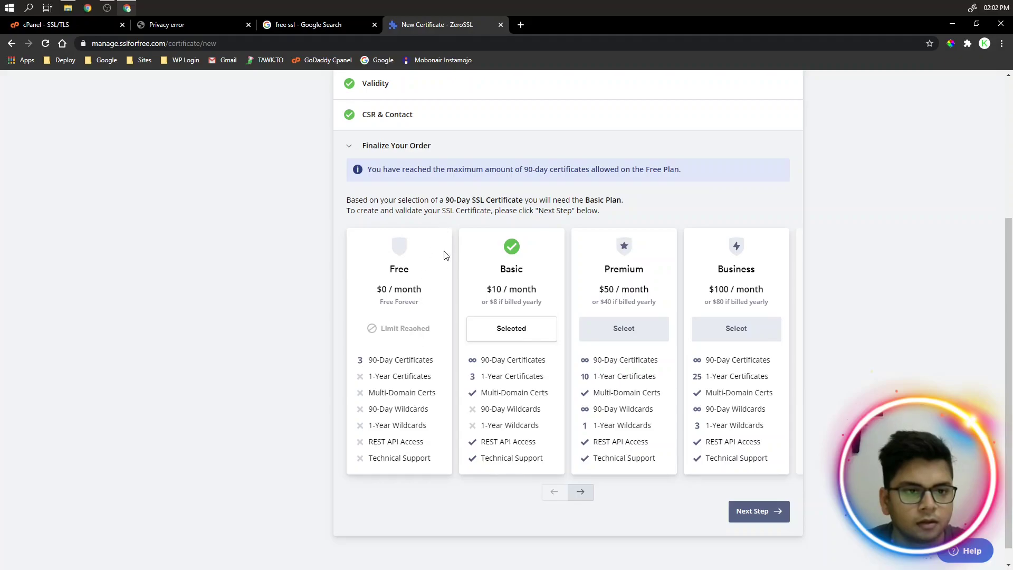
# - Read the plan notice and the plan requirement text in the Finalize Your Order section
pyautogui.moveTo(393, 170); pyautogui.dragTo(591, 170)
pyautogui.click(510, 169)
pyautogui.click(613, 173)
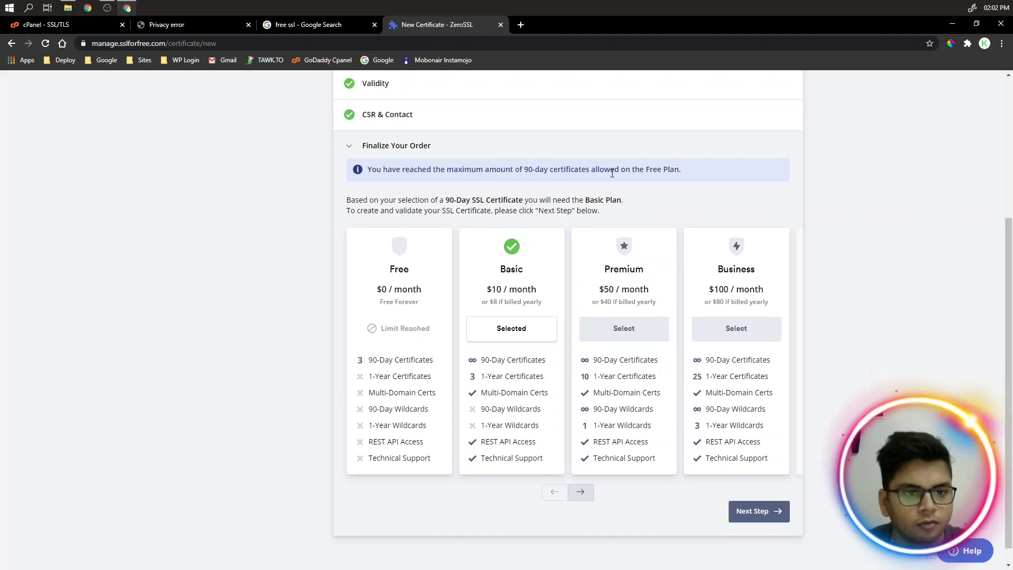
pyautogui.moveTo(396, 204); pyautogui.dragTo(507, 202)
pyautogui.click(439, 214)
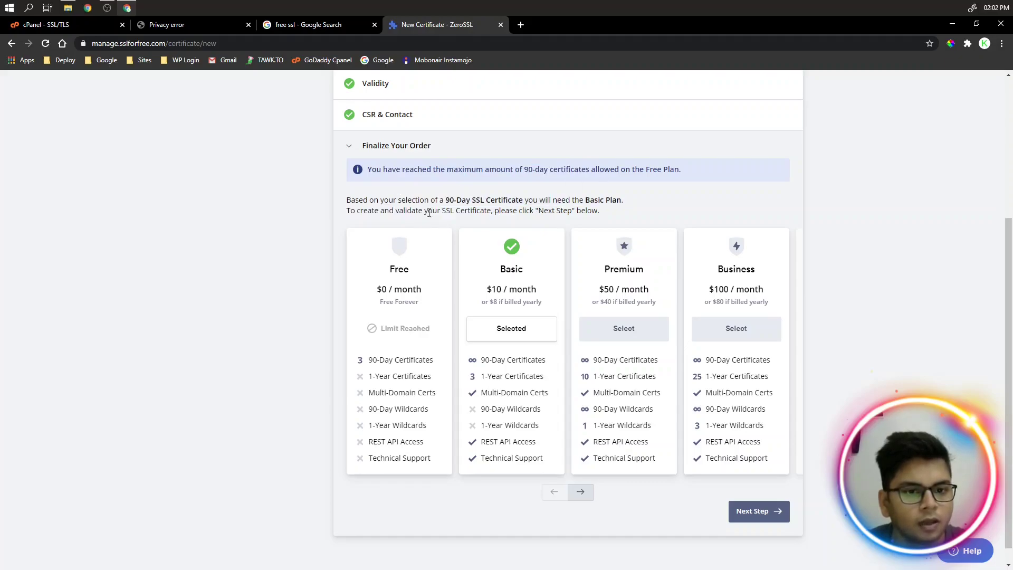
pyautogui.moveTo(382, 203); pyautogui.dragTo(473, 211)
pyautogui.click(495, 211)
pyautogui.moveTo(388, 213); pyautogui.dragTo(476, 211)
pyautogui.click(496, 212)
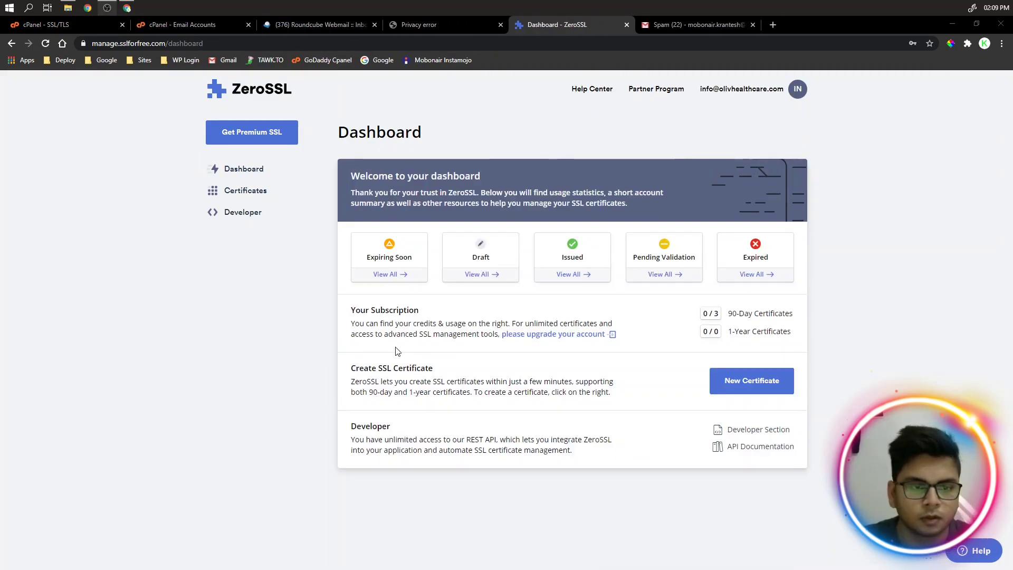
# - Start a new certificate from the Certificates page and enter olivhealthcare.com as its domain
pyautogui.click(252, 193)
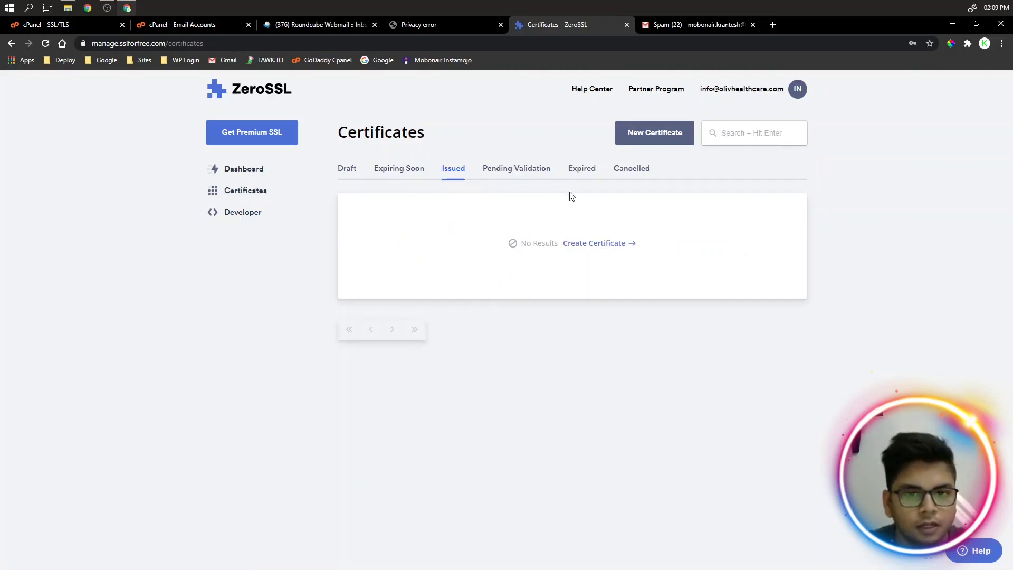
pyautogui.click(667, 133)
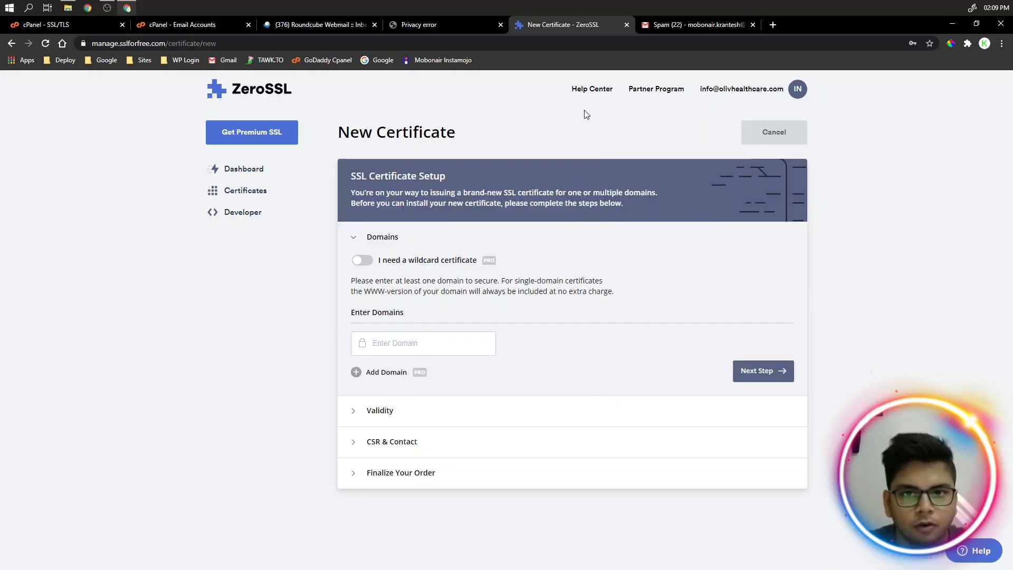
pyautogui.click(385, 338)
pyautogui.click(393, 370)
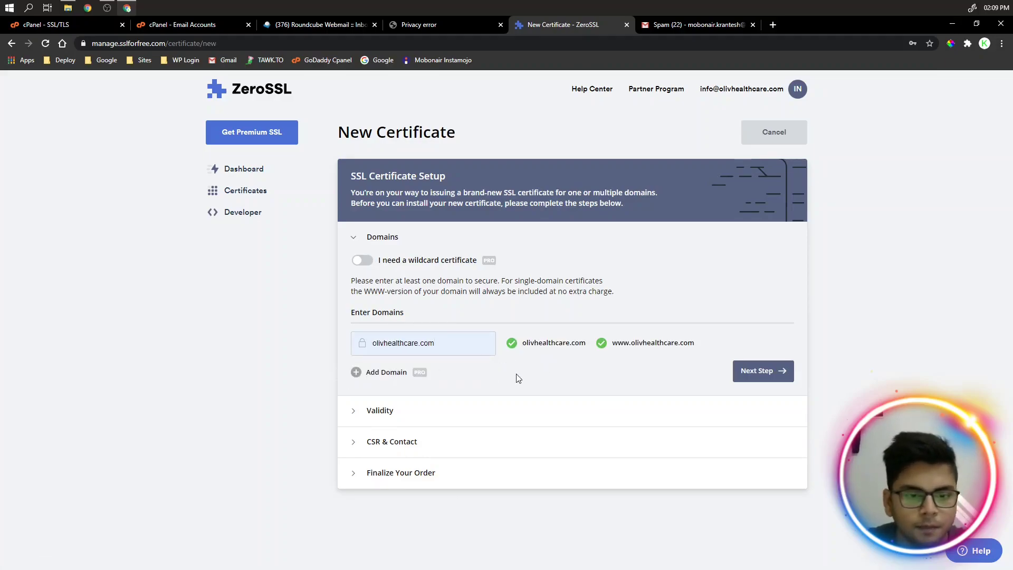
pyautogui.click(735, 373)
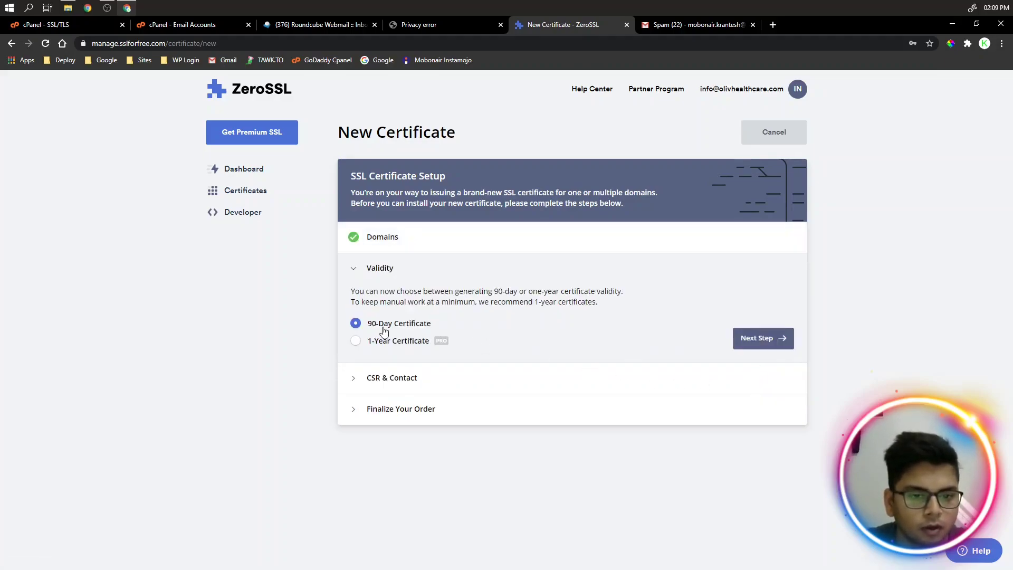
# - Keep the 90-day validity, auto-generated CSR and Free plan, and submit the order to create the certificate
pyautogui.click(755, 338)
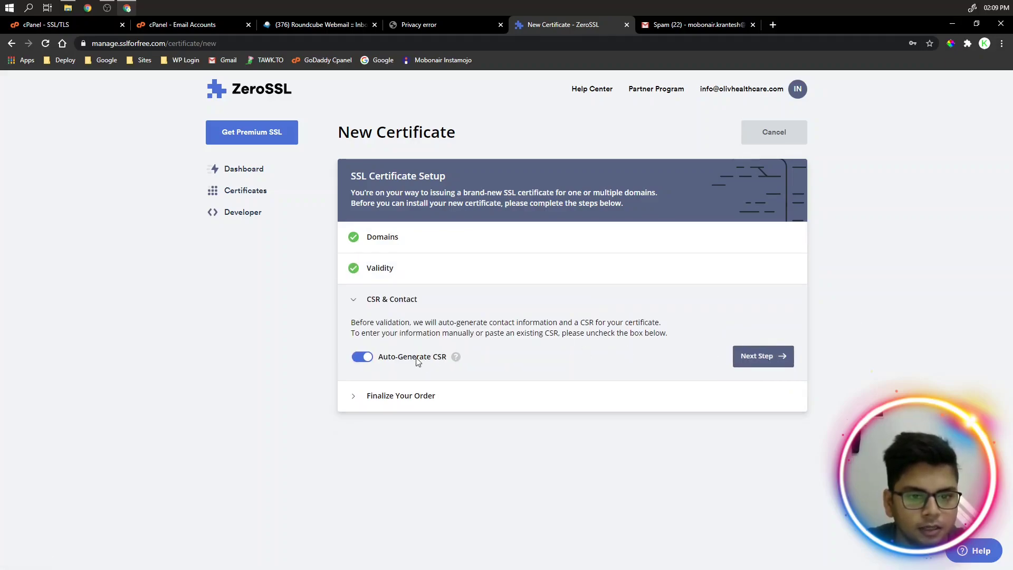
pyautogui.click(763, 355)
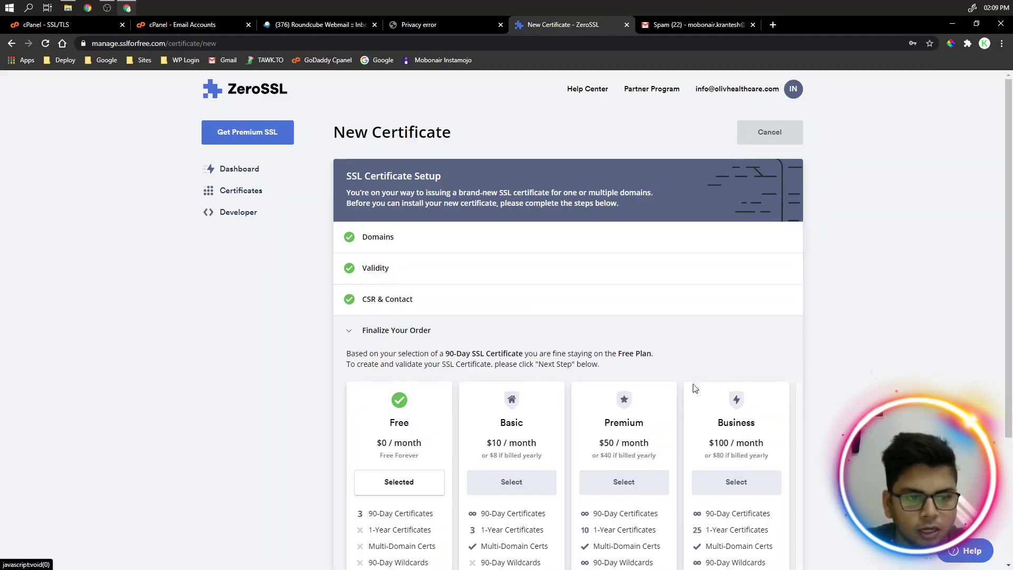
pyautogui.scroll(-3, 471, 406)
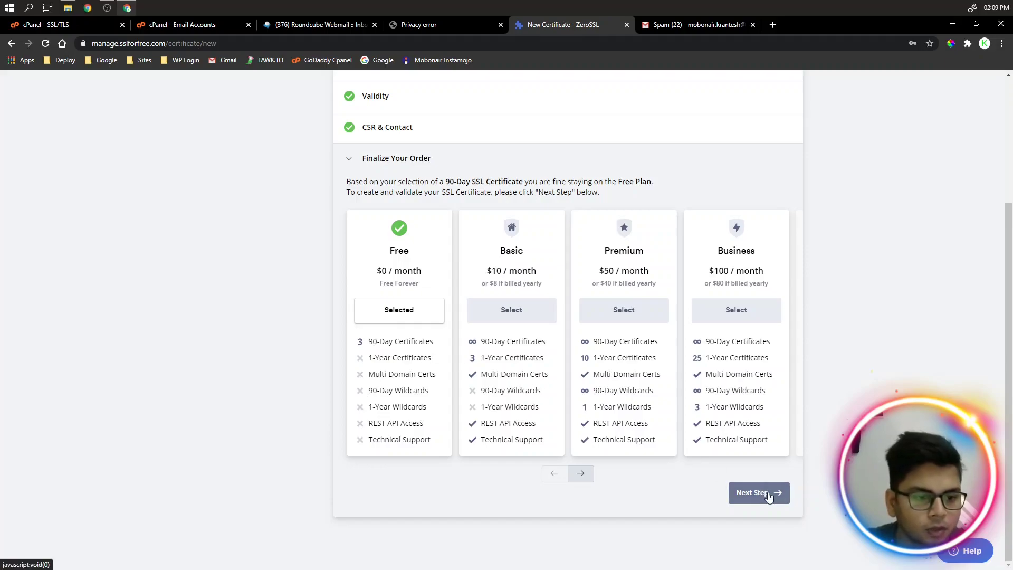
pyautogui.click(766, 492)
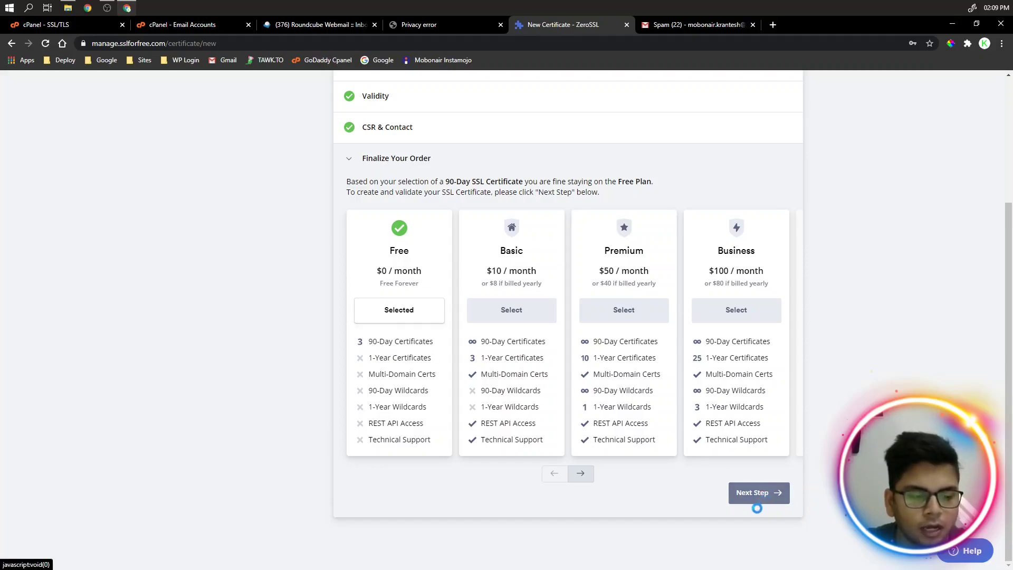
pyautogui.click(758, 500)
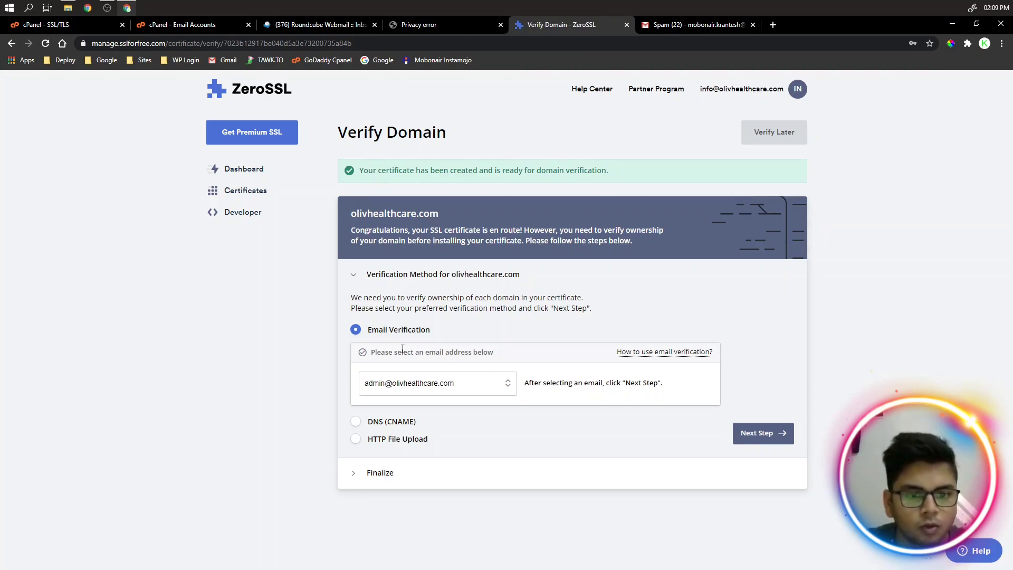
# - Choose DNS (CNAME) as the verification method for olivhealthcare.com and review the CNAME record details
pyautogui.click(395, 424)
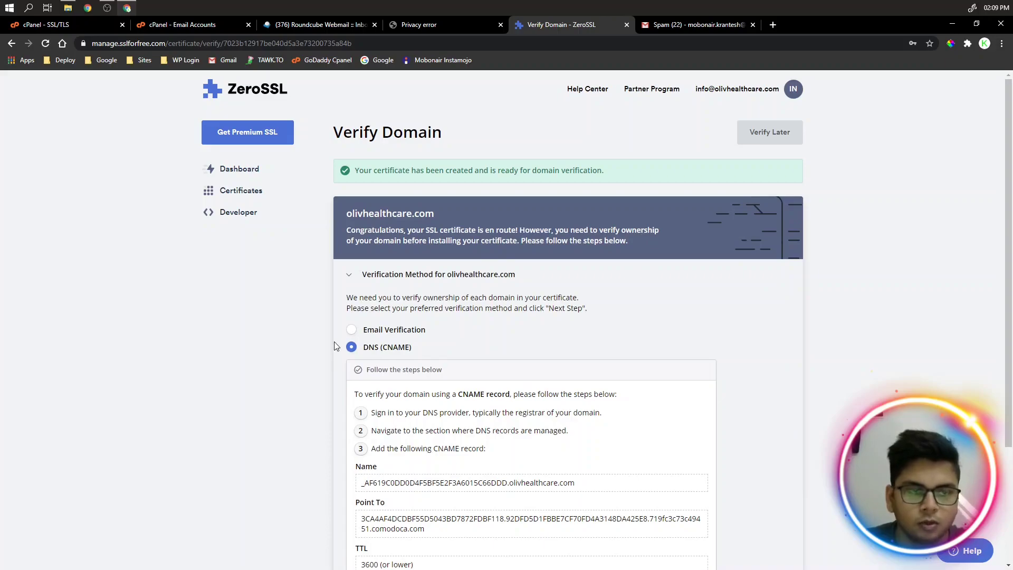
pyautogui.scroll(-3, 330, 345)
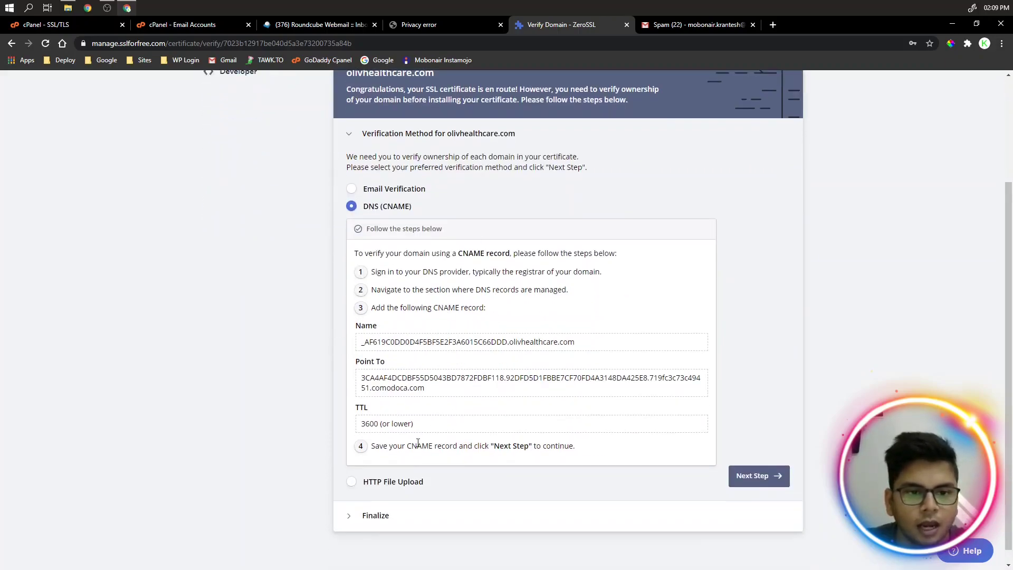
# - Open the Cloudflare login page in a new browser tab and sign in with the account's e-mail and password
pyautogui.click(773, 24)
pyautogui.click(668, 27)
pyautogui.click(556, 28)
pyautogui.click(696, 26)
pyautogui.hotkey('ctrl', 'w')
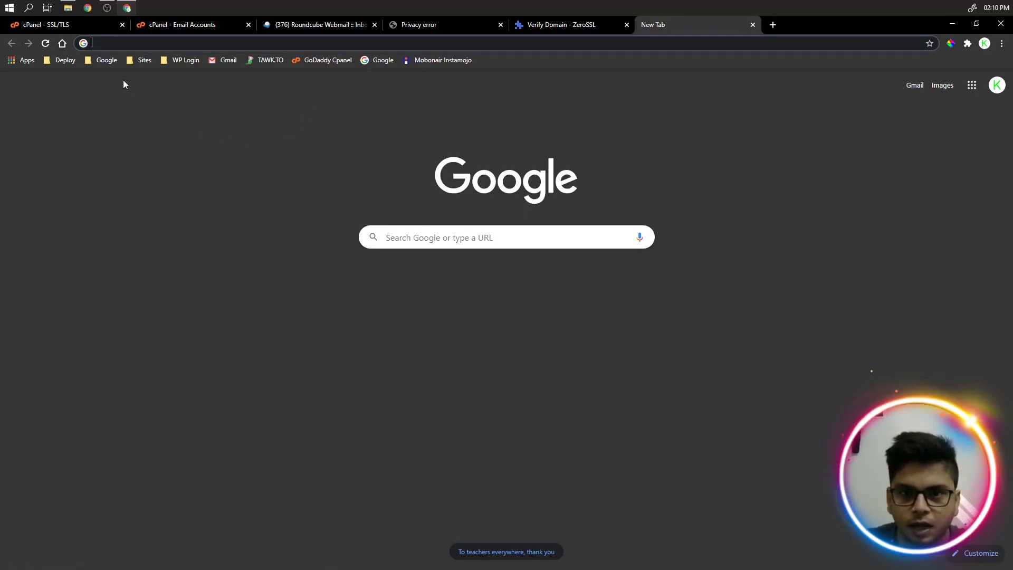
pyautogui.click(131, 44)
pyautogui.write('cloudf')
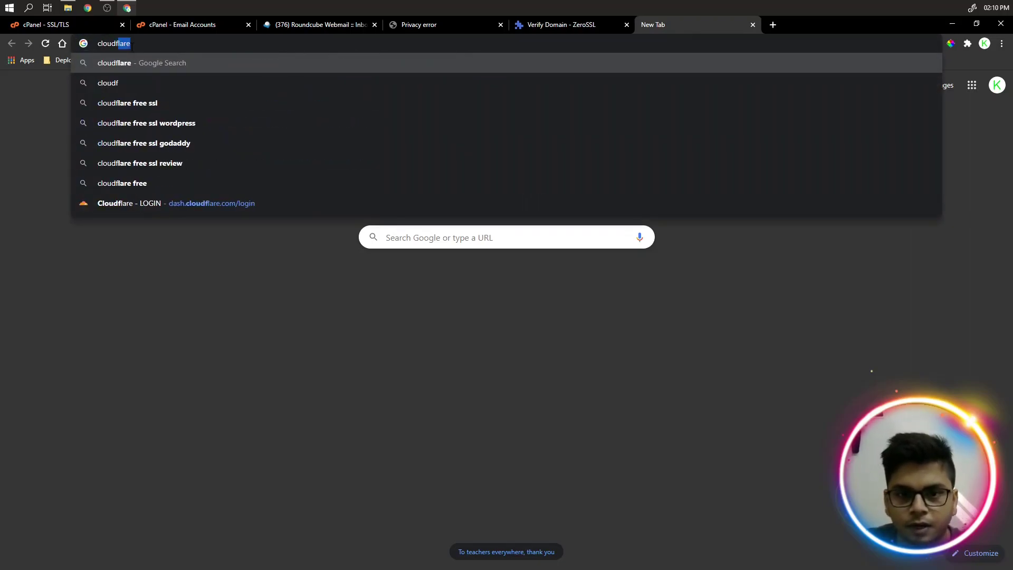
pyautogui.press('Up')
pyautogui.press('Return')
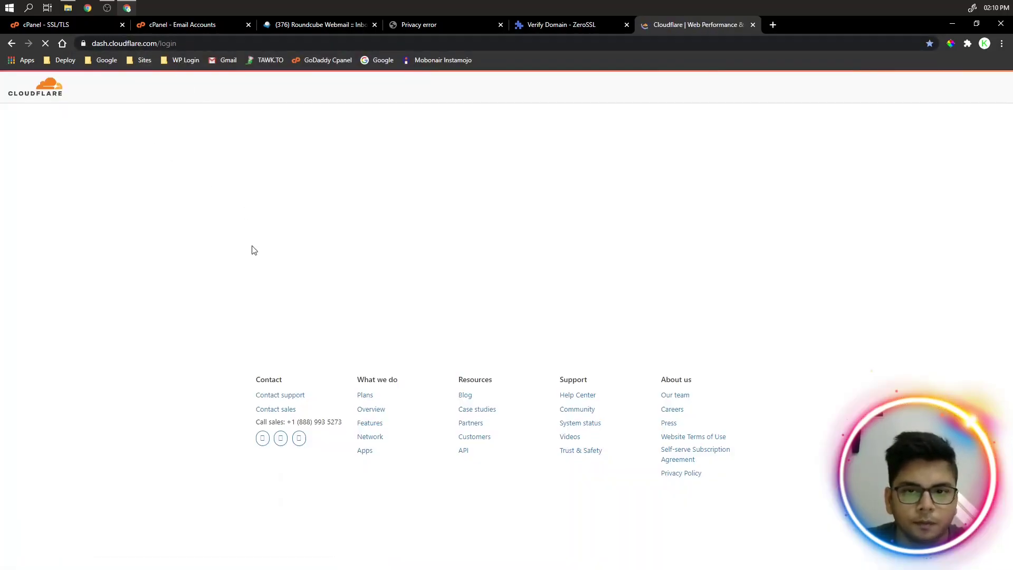
pyautogui.click(290, 262)
pyautogui.click(292, 287)
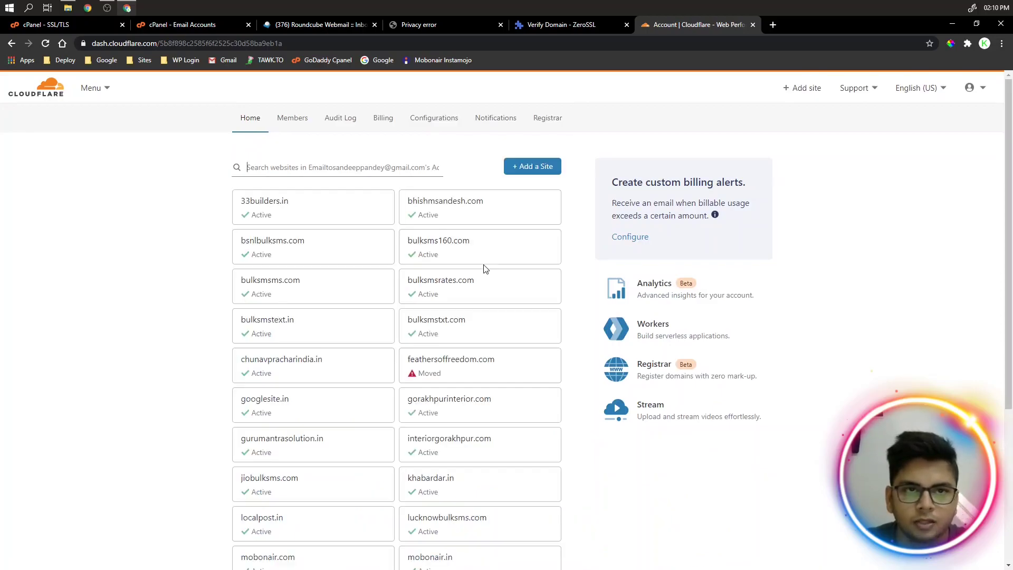
# - Search the Cloudflare websites for "oliv" and open the DNS management of olivhealthcare.com
pyautogui.scroll(-4, 380, 296)
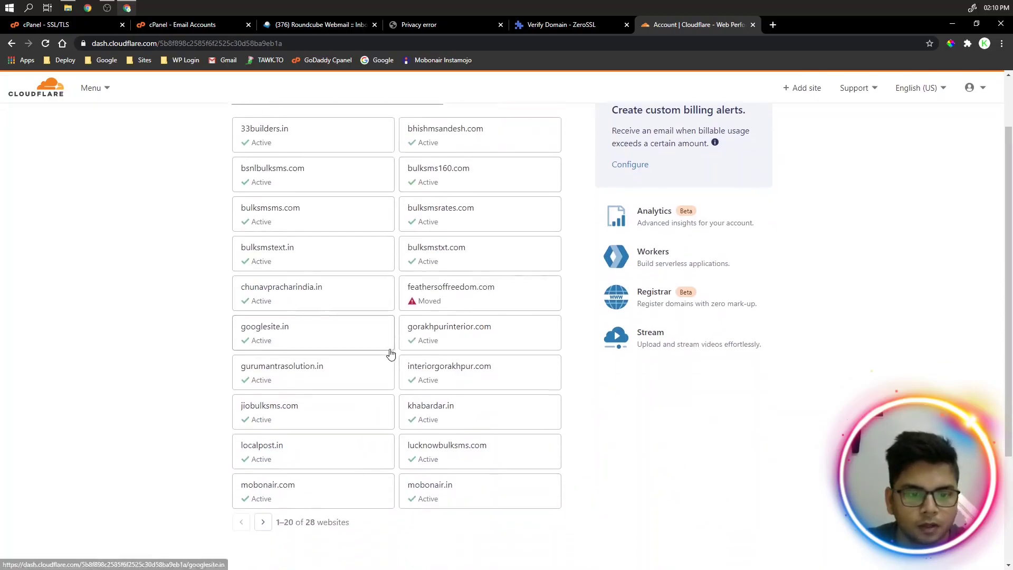
pyautogui.scroll(4, 307, 347)
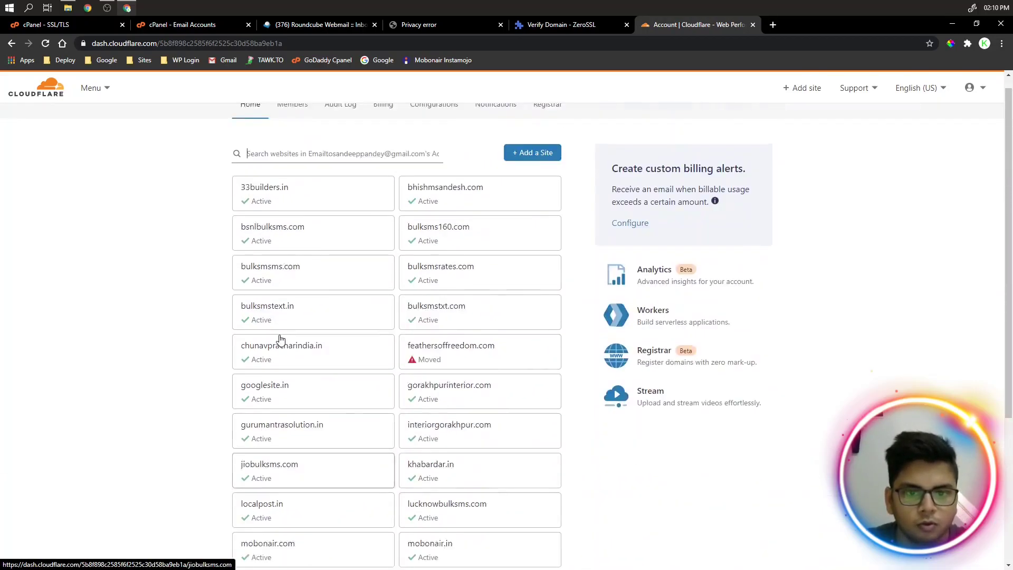
pyautogui.write('oliv')
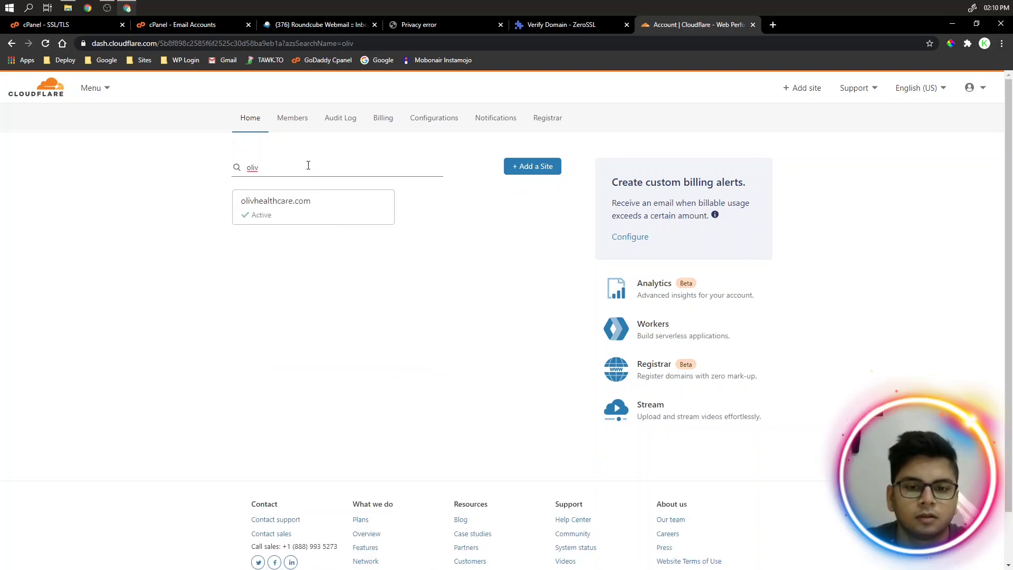
pyautogui.click(301, 205)
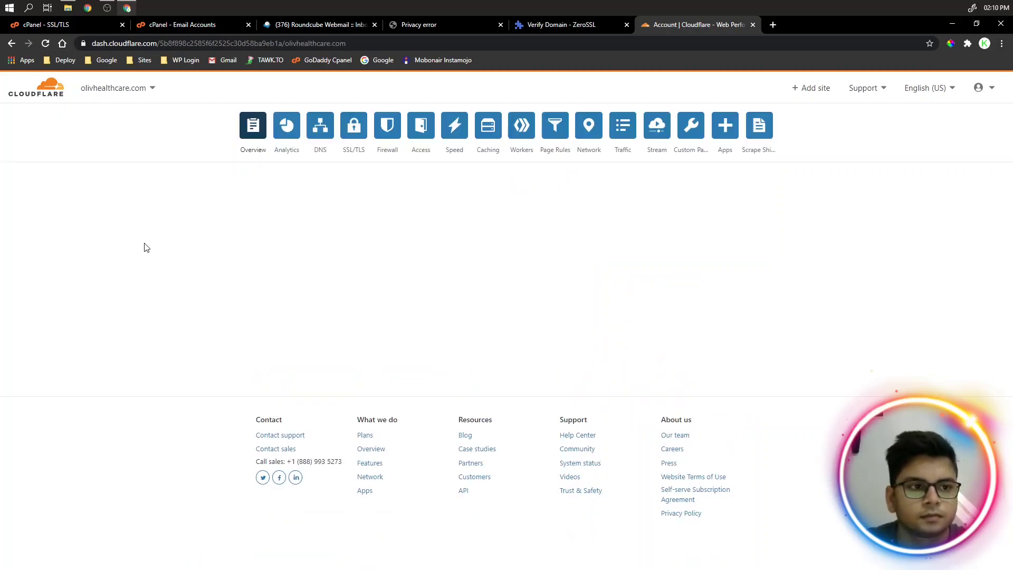
pyautogui.click(316, 134)
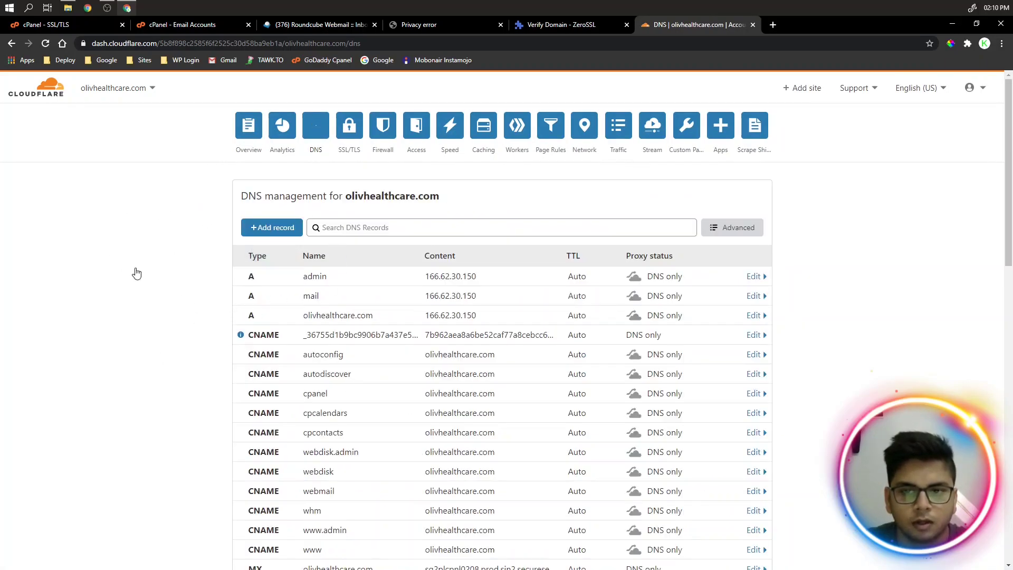
# - Inspect the existing verification CNAME record in Cloudflare without changing it, and reread ZeroSSL's DNS verification instructions
pyautogui.scroll(-2, 139, 275)
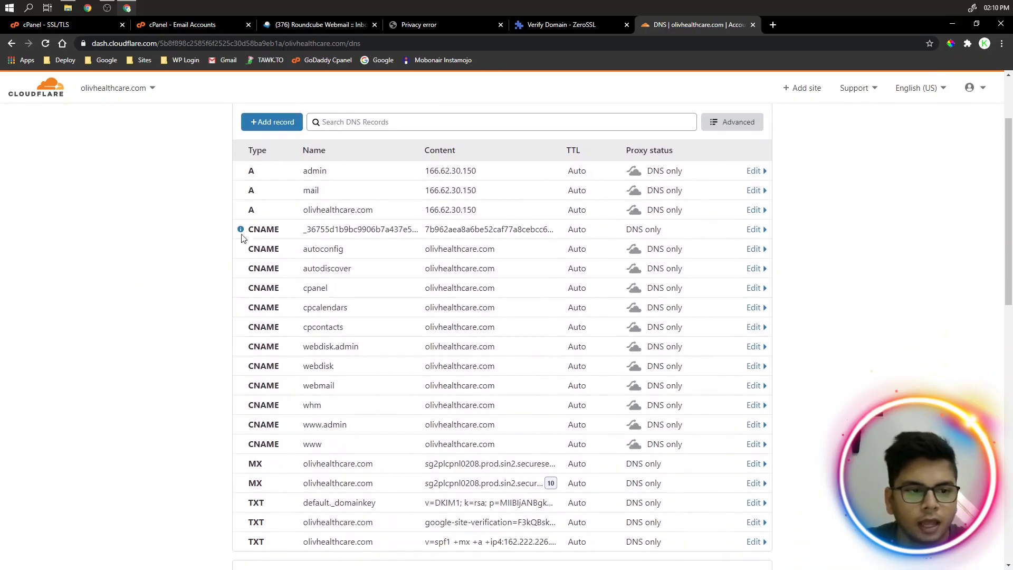
pyautogui.click(347, 230)
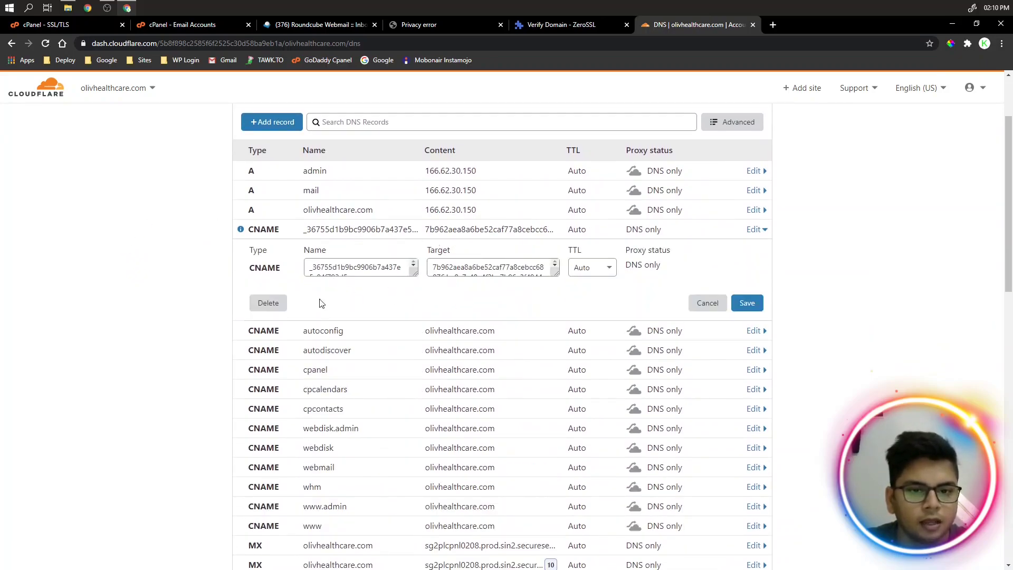
pyautogui.click(707, 303)
pyautogui.click(554, 25)
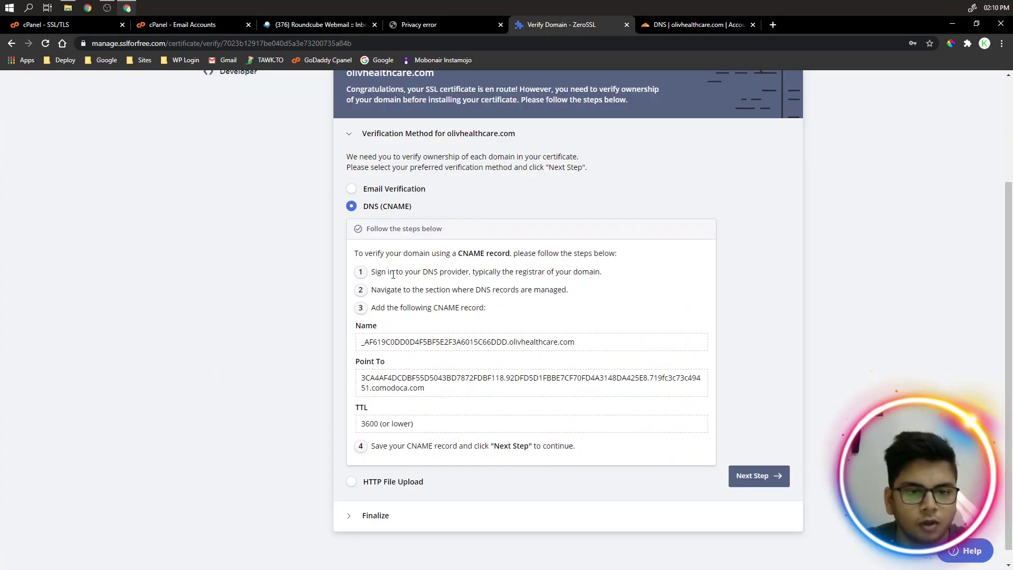
pyautogui.moveTo(384, 273); pyautogui.dragTo(536, 274)
pyautogui.click(491, 271)
pyautogui.click(549, 274)
pyautogui.moveTo(383, 290); pyautogui.dragTo(485, 309)
pyautogui.click(492, 304)
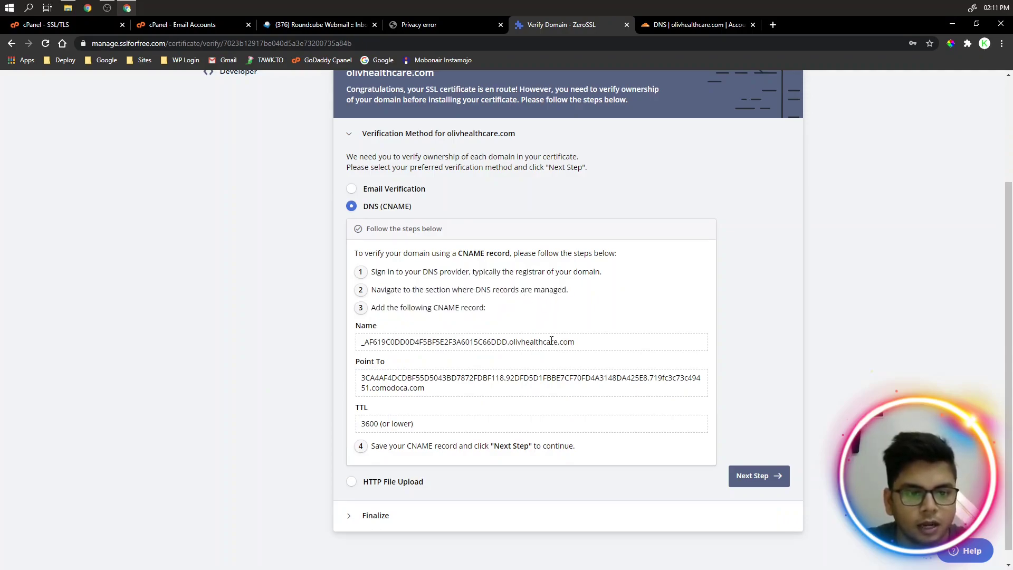
# - Copy the CNAME name from ZeroSSL and start a new DNS record of type CNAME in Cloudflare
pyautogui.moveTo(587, 344); pyautogui.dragTo(351, 345)
pyautogui.rightClick(402, 340)
pyautogui.click(408, 344)
pyautogui.click(695, 25)
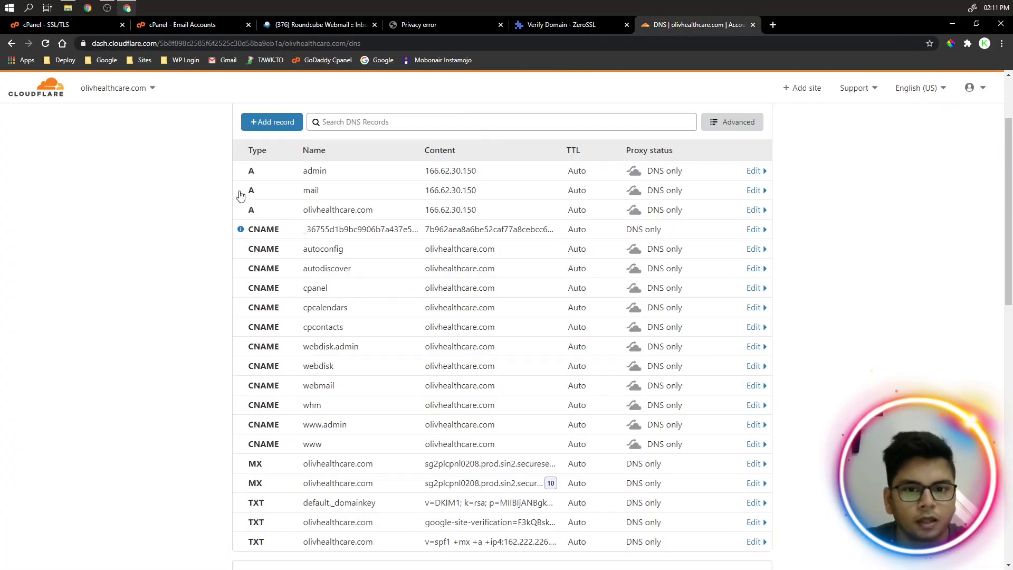
pyautogui.click(265, 126)
pyautogui.click(271, 185)
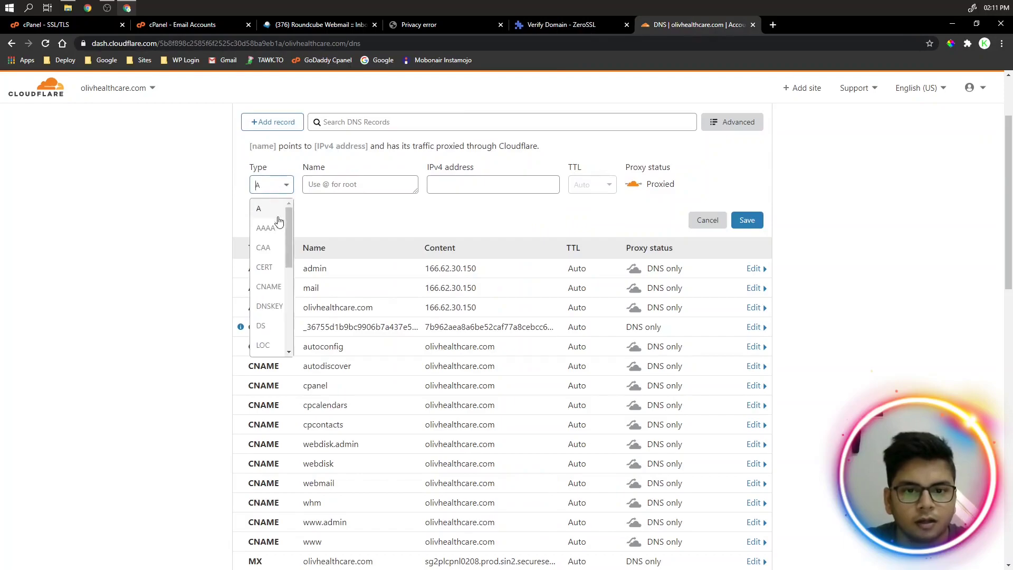
pyautogui.click(268, 287)
# - Fill in the new CNAME record's name with the Name value copied from ZeroSSL and enlarge the field
pyautogui.click(347, 186)
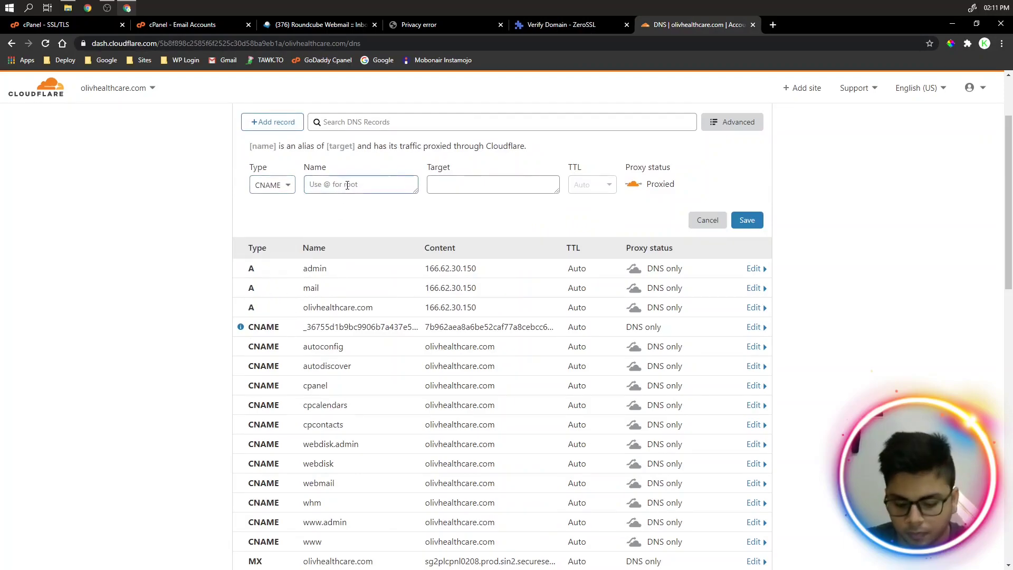
pyautogui.click(539, 26)
pyautogui.rightClick(473, 343)
pyautogui.click(480, 349)
pyautogui.click(686, 25)
pyautogui.click(342, 185)
pyautogui.hotkey('ctrl', 'v')
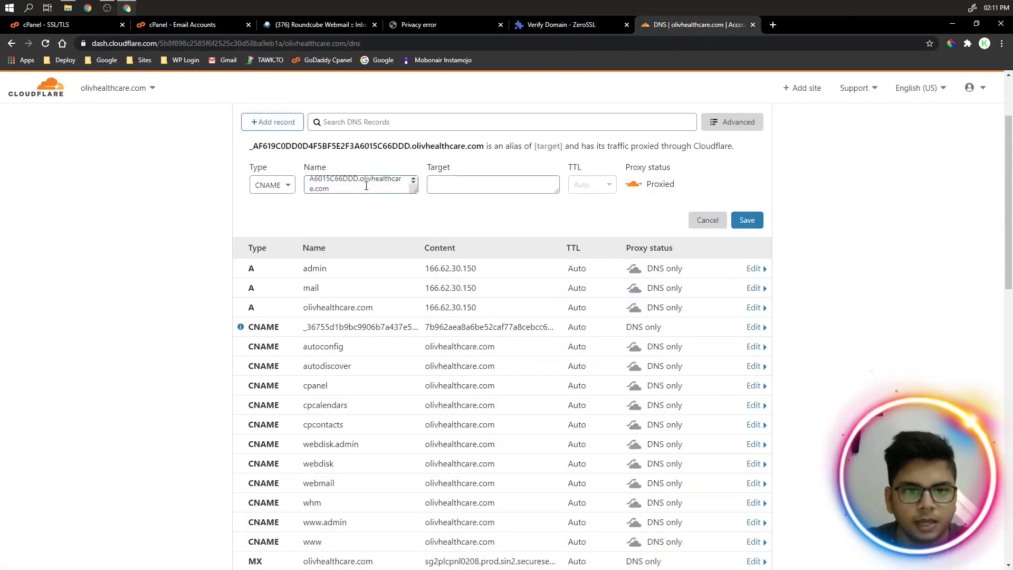
pyautogui.moveTo(416, 190); pyautogui.dragTo(421, 255)
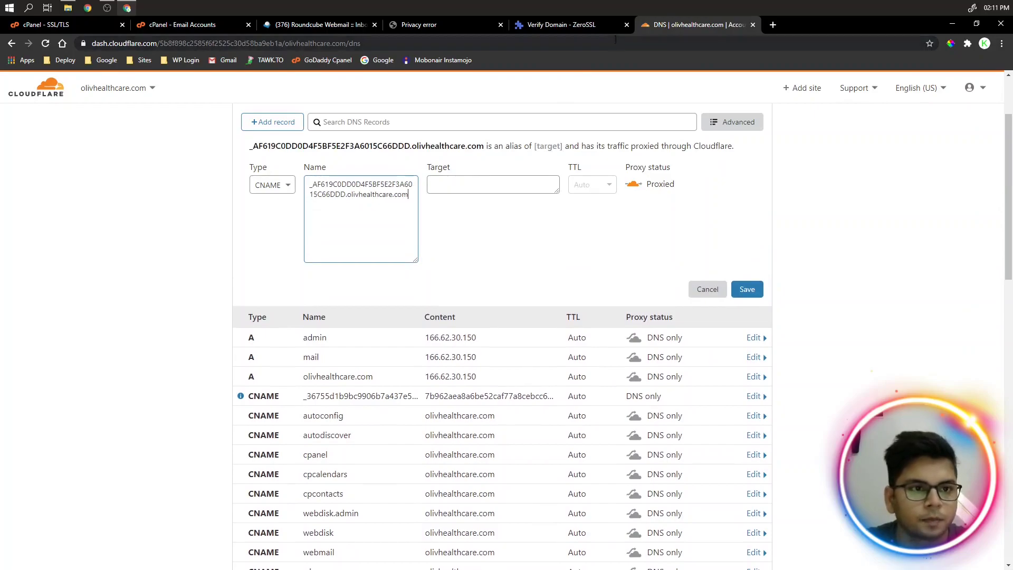
# - Fill in the CNAME target with ZeroSSL's Point To value and save the record as DNS only
pyautogui.click(560, 25)
pyautogui.moveTo(426, 389); pyautogui.dragTo(357, 382)
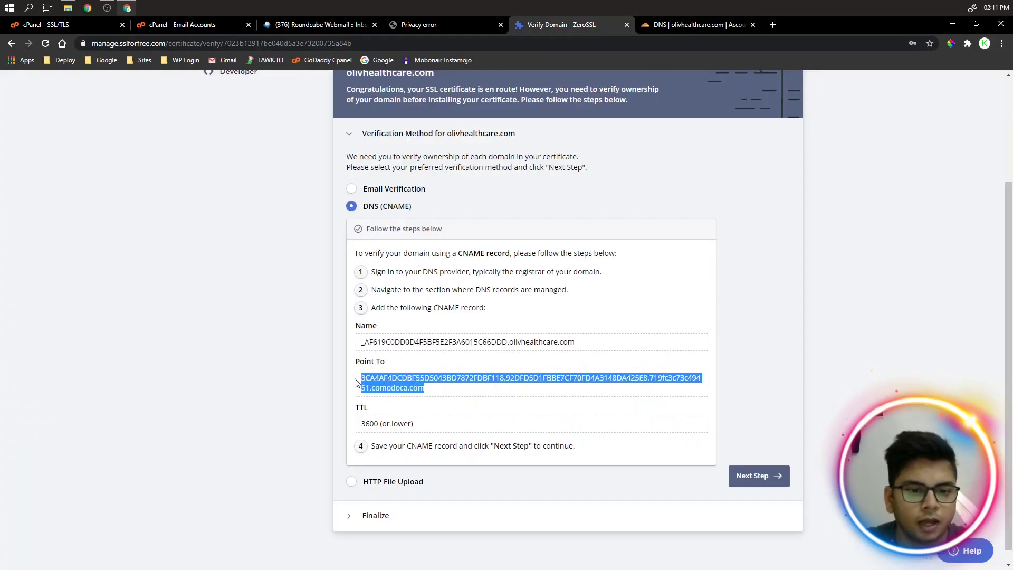
pyautogui.rightClick(373, 380)
pyautogui.click(379, 387)
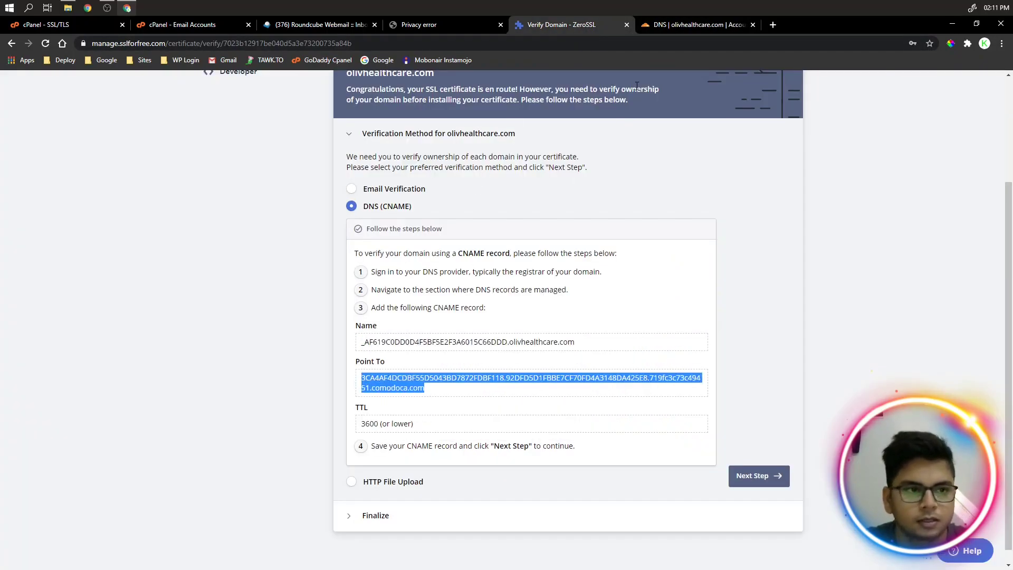
pyautogui.click(666, 26)
pyautogui.click(466, 182)
pyautogui.hotkey('ctrl', 'v')
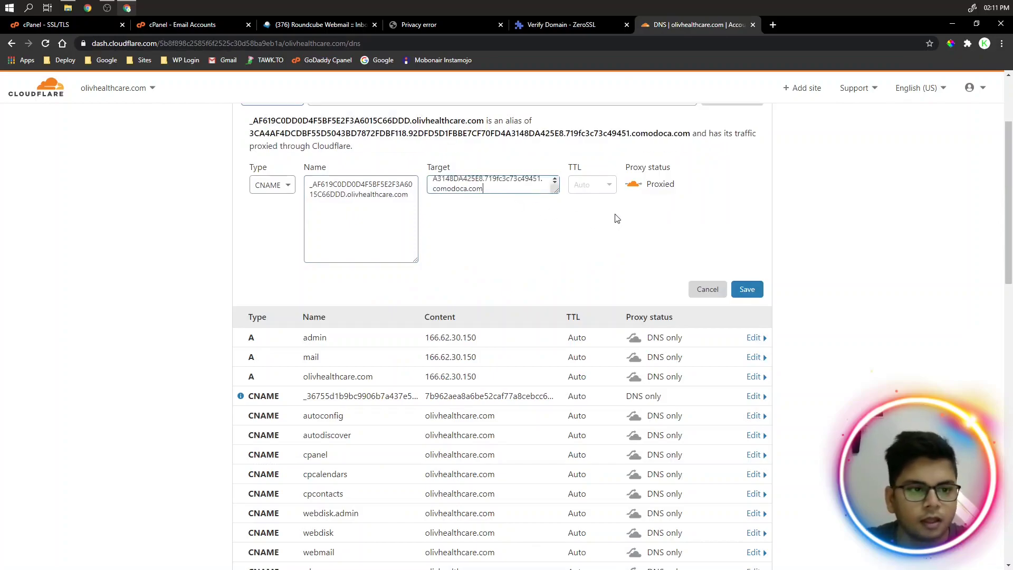
pyautogui.click(634, 185)
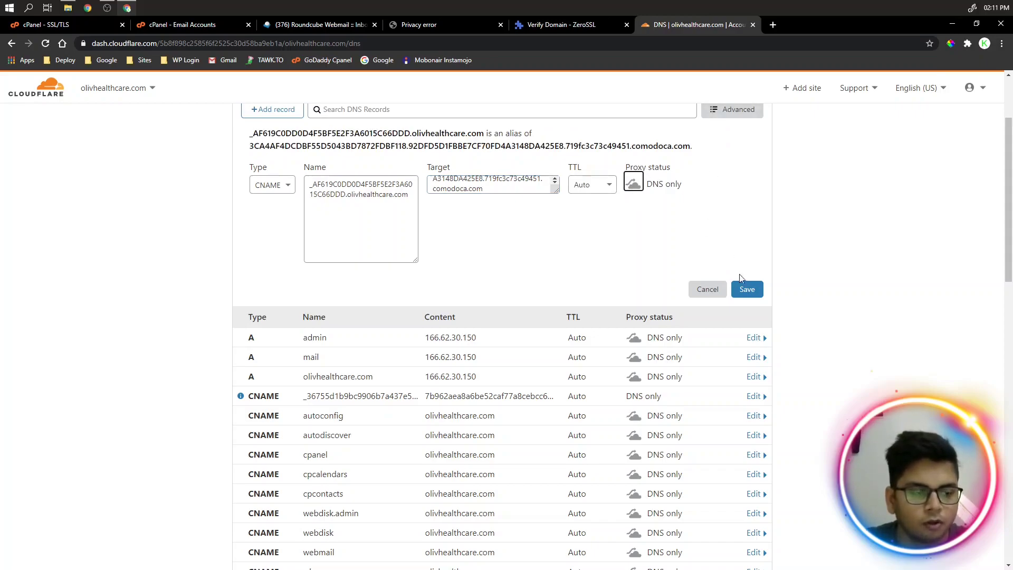
pyautogui.click(751, 291)
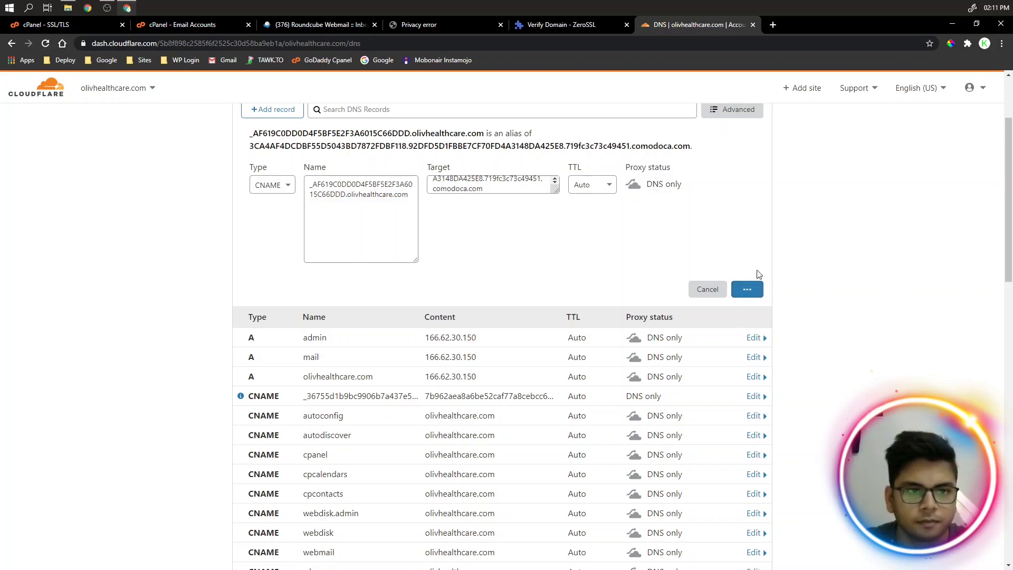
# - Reload the Cloudflare DNS records and check the list for the new CNAME record
pyautogui.click(581, 27)
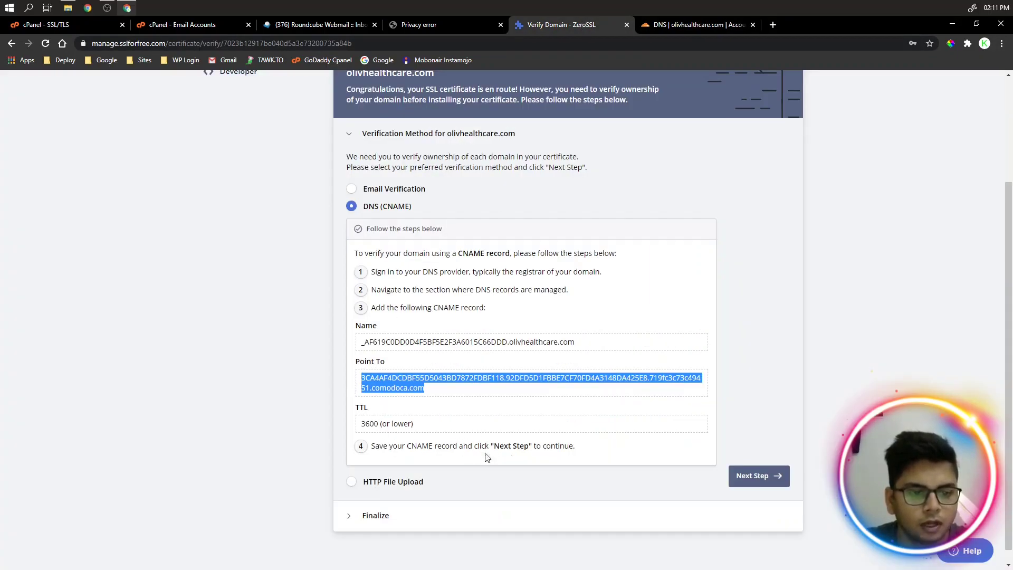
pyautogui.click(819, 374)
pyautogui.click(699, 28)
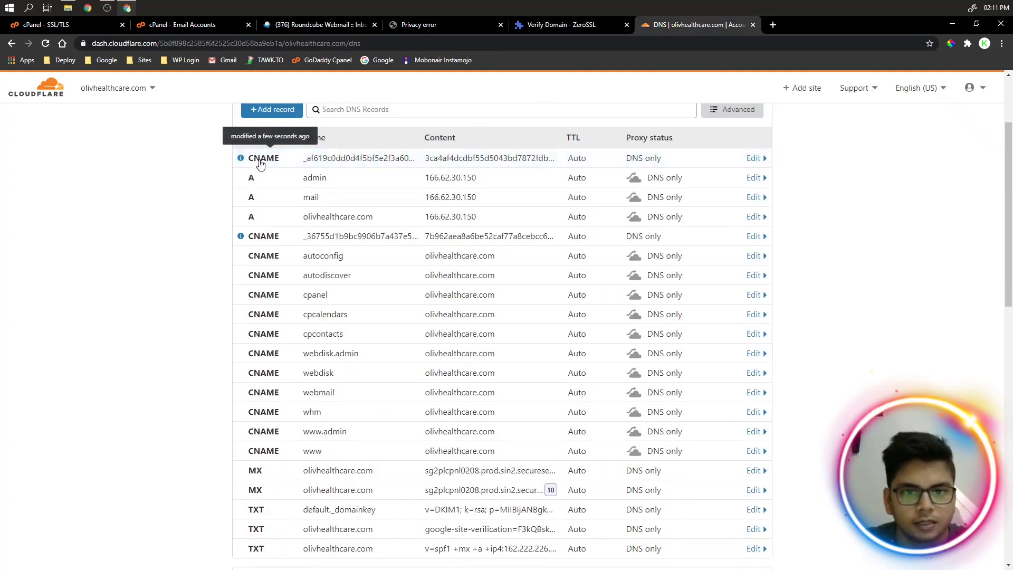
pyautogui.click(46, 43)
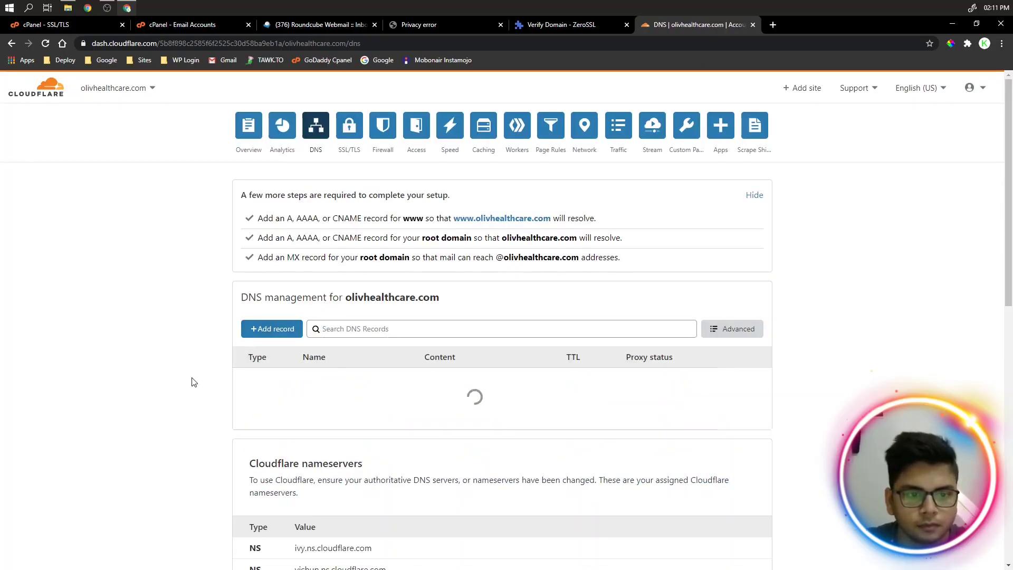
pyautogui.scroll(-1, 192, 379)
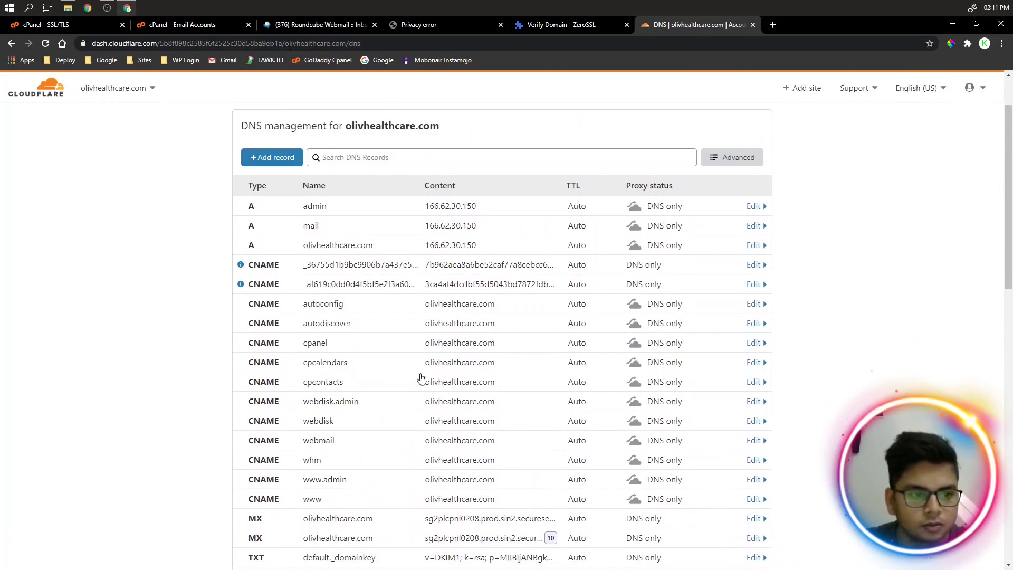
pyautogui.scroll(-6, 421, 373)
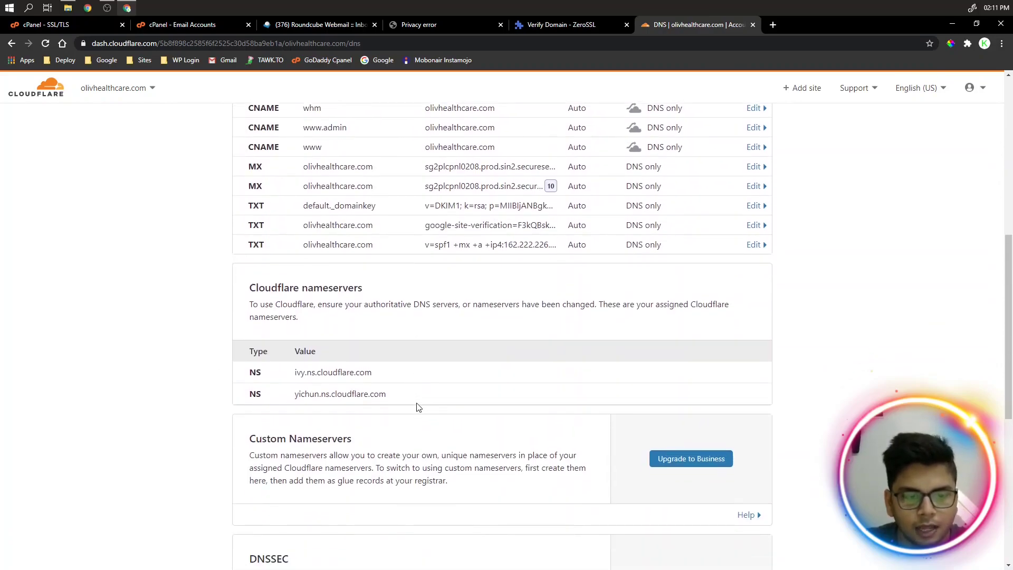
pyautogui.scroll(7, 418, 407)
# - Return to ZeroSSL, advance to the Finalize stage and verify the domain olivhealthcare.com
pyautogui.click(557, 23)
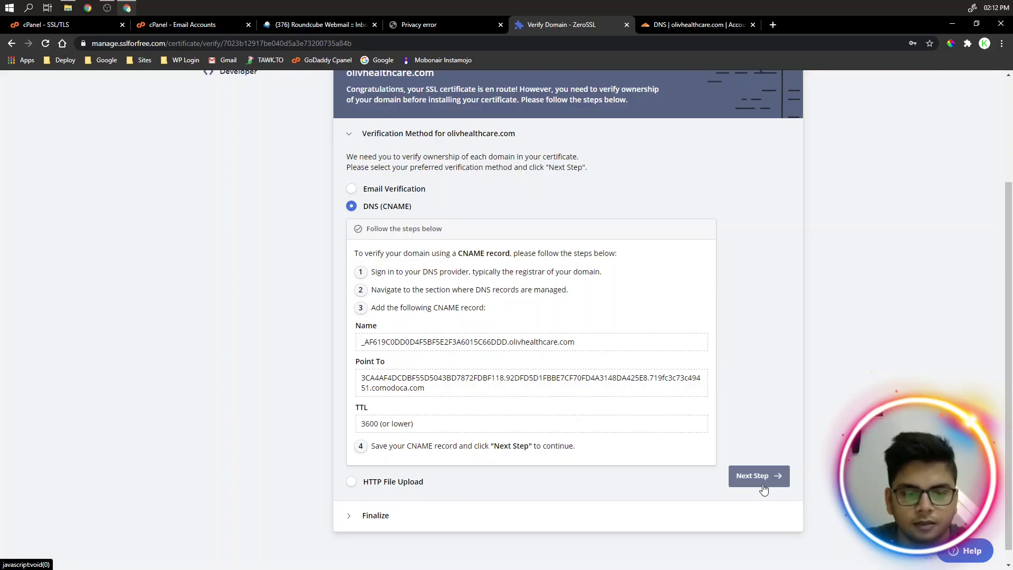
pyautogui.scroll(2, 763, 486)
pyautogui.scroll(-2, 763, 485)
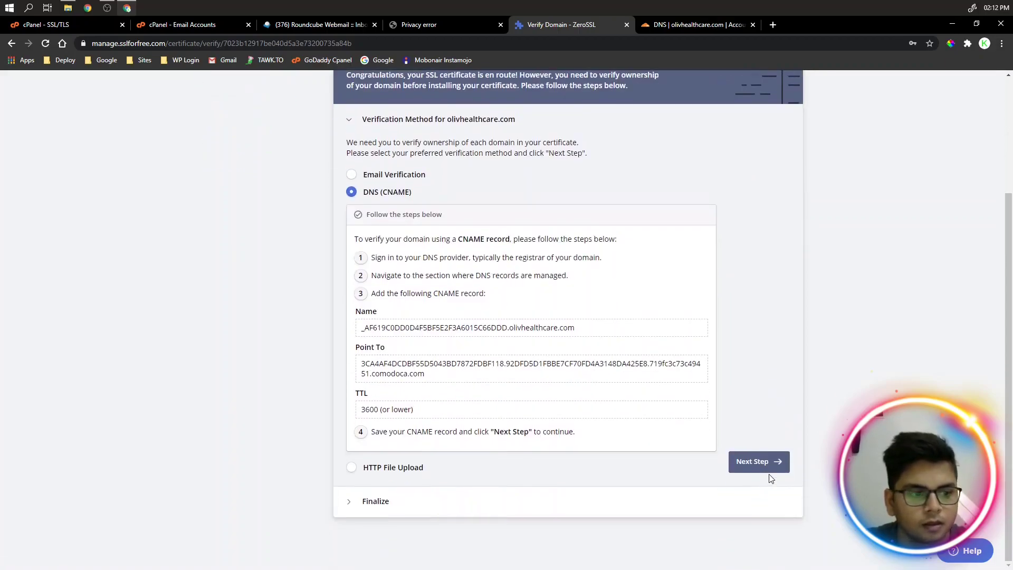
pyautogui.click(768, 469)
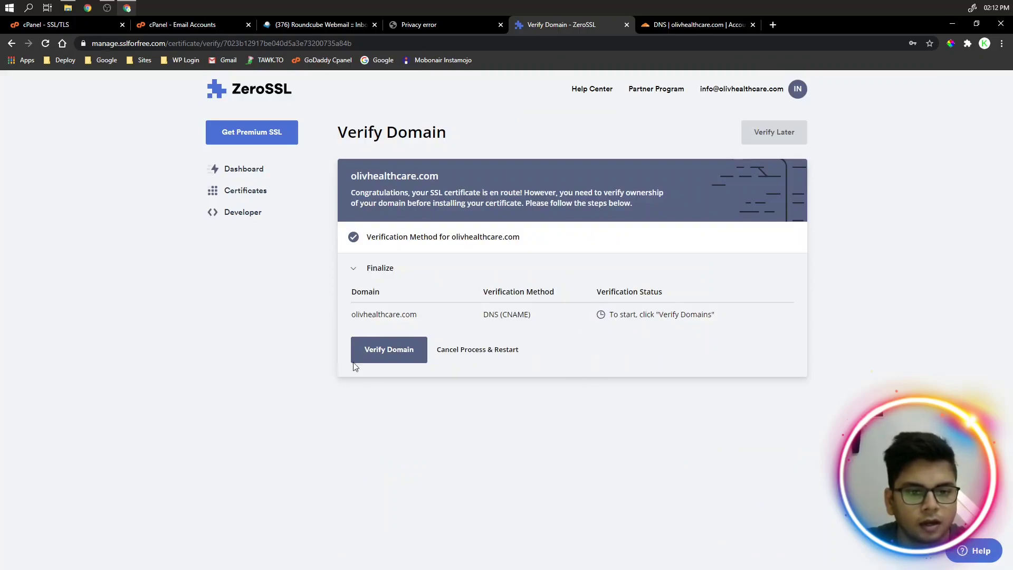
pyautogui.click(388, 352)
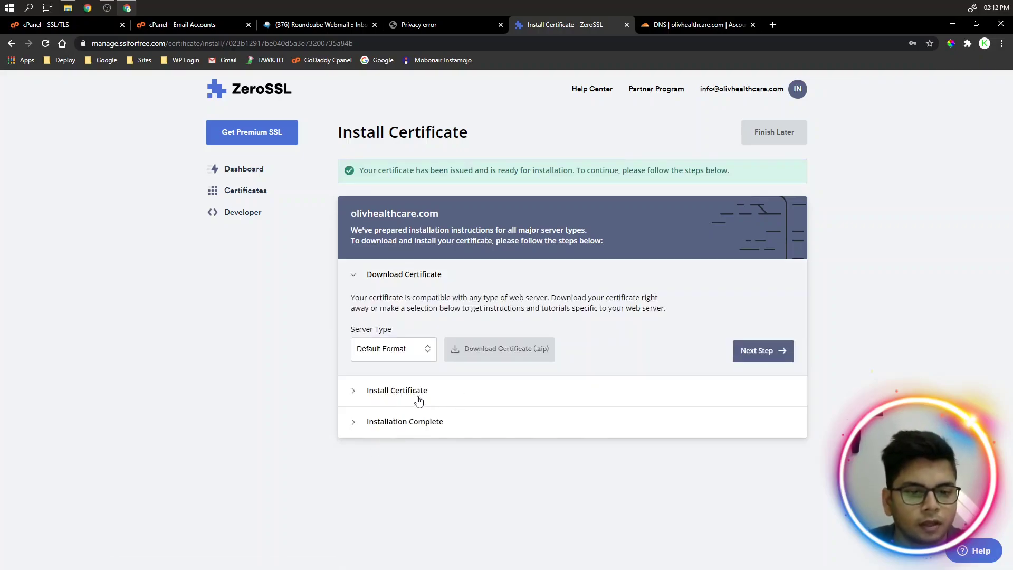
# - Look over the Install Certificate instructions and download the issued certificate as a ZIP in Default Format
pyautogui.click(415, 393)
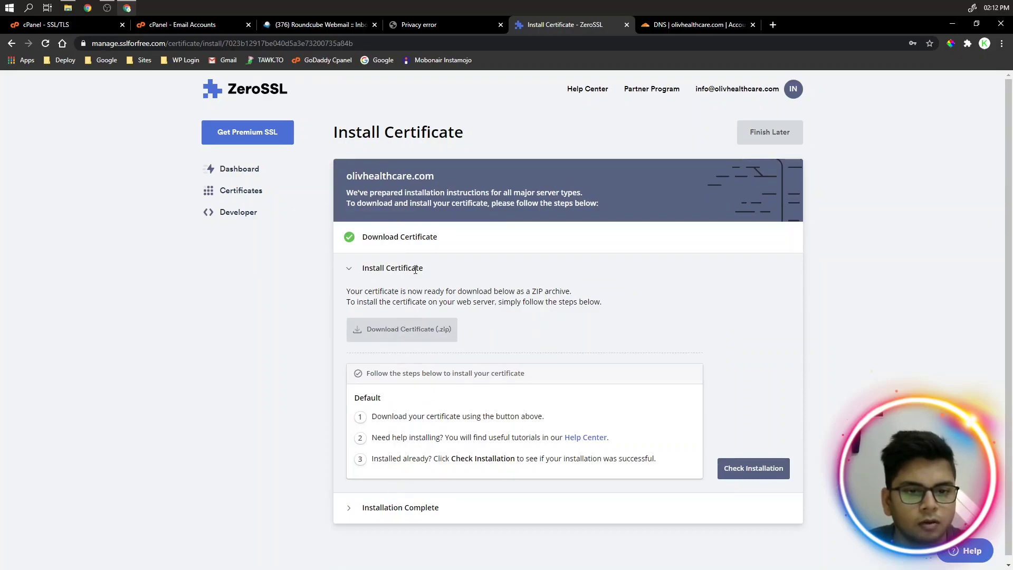
pyautogui.click(417, 240)
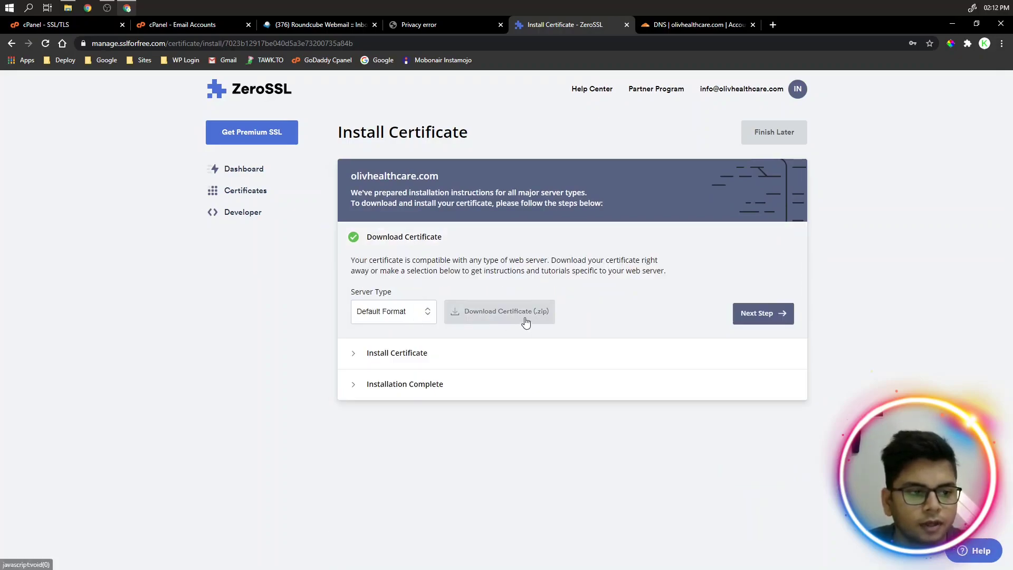
pyautogui.click(507, 312)
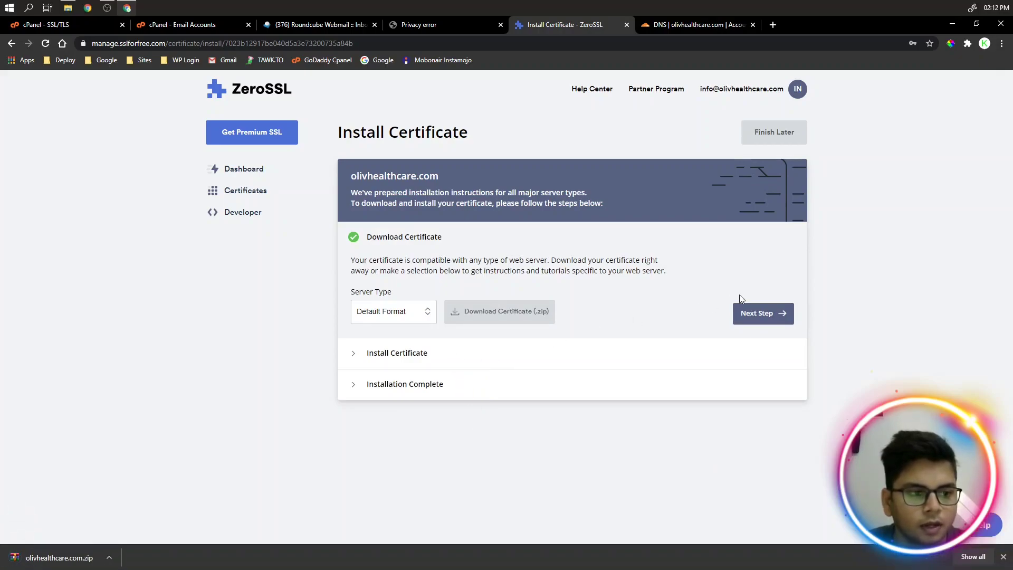
# - Advance ZeroSSL to the Install Certificate instructions, and view the files inside the downloaded olivhealthcare.com.zip archive before closing it
pyautogui.click(765, 313)
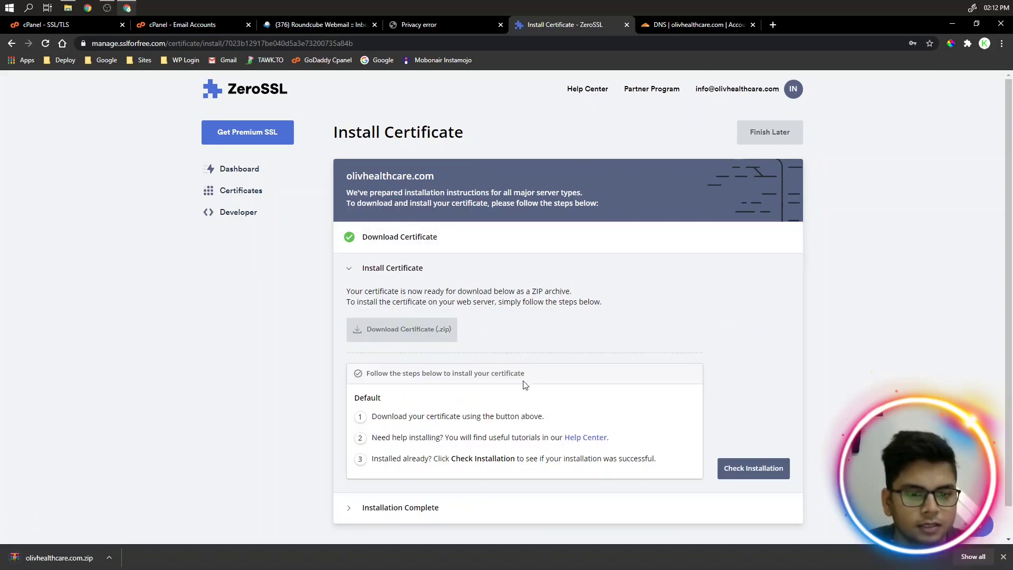
pyautogui.scroll(-1, 452, 457)
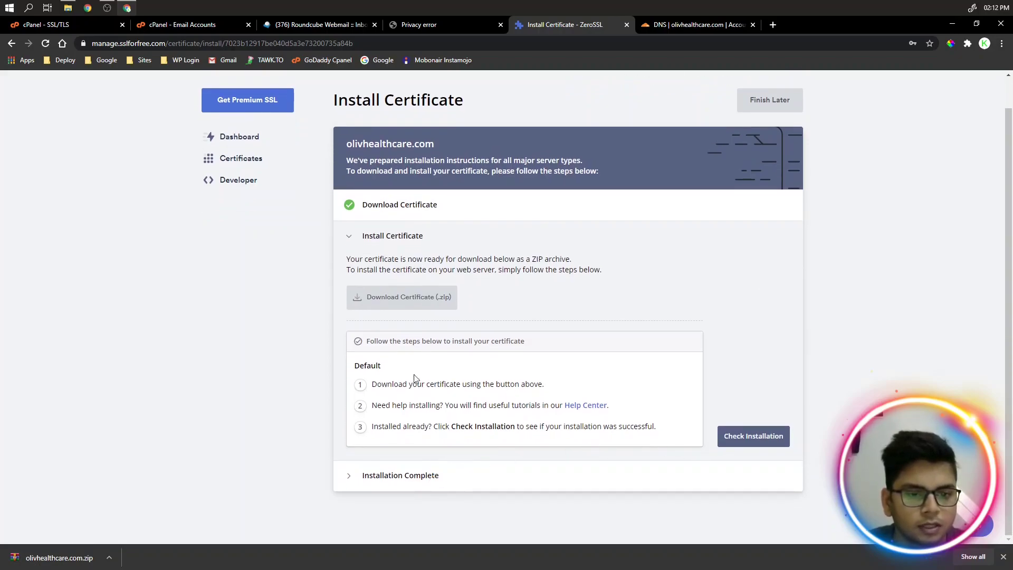
pyautogui.click(47, 558)
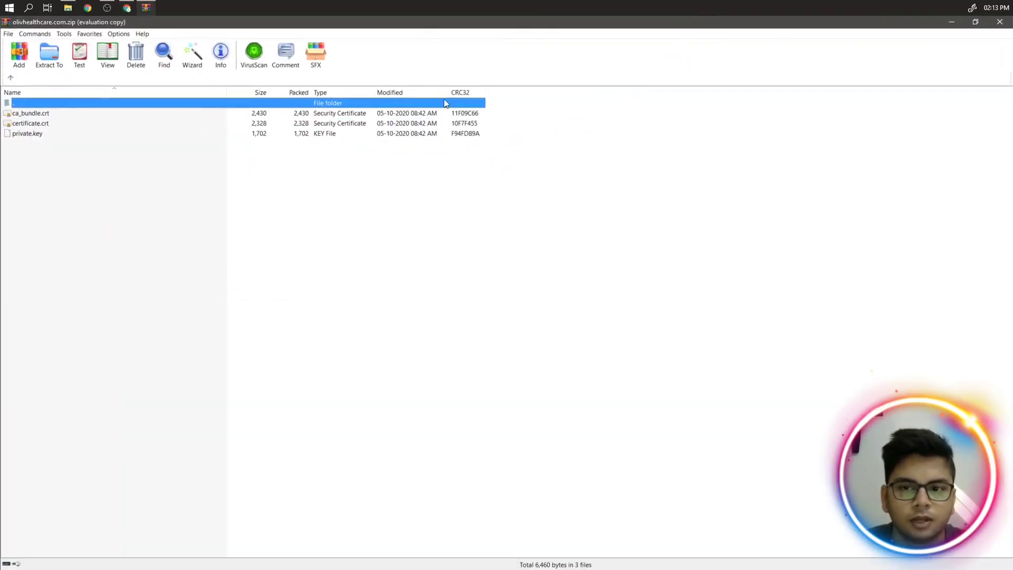
pyautogui.click(1000, 24)
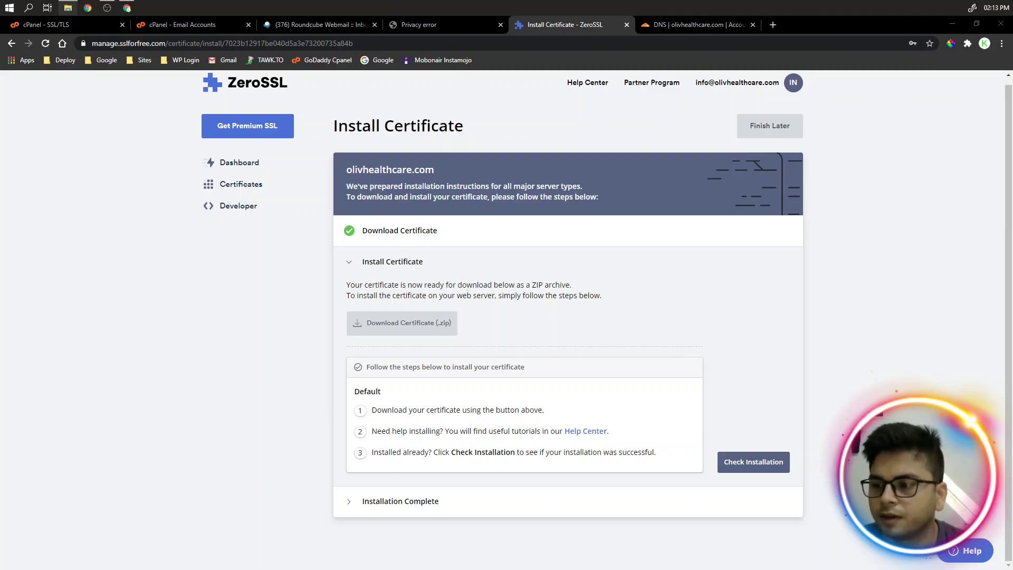
# - In cPanel's SSL/TLS install form for olivhealthcare.com, paste the certificate text into Certificate (CRT) and the private key into Private Key (KEY)
pyautogui.click(54, 27)
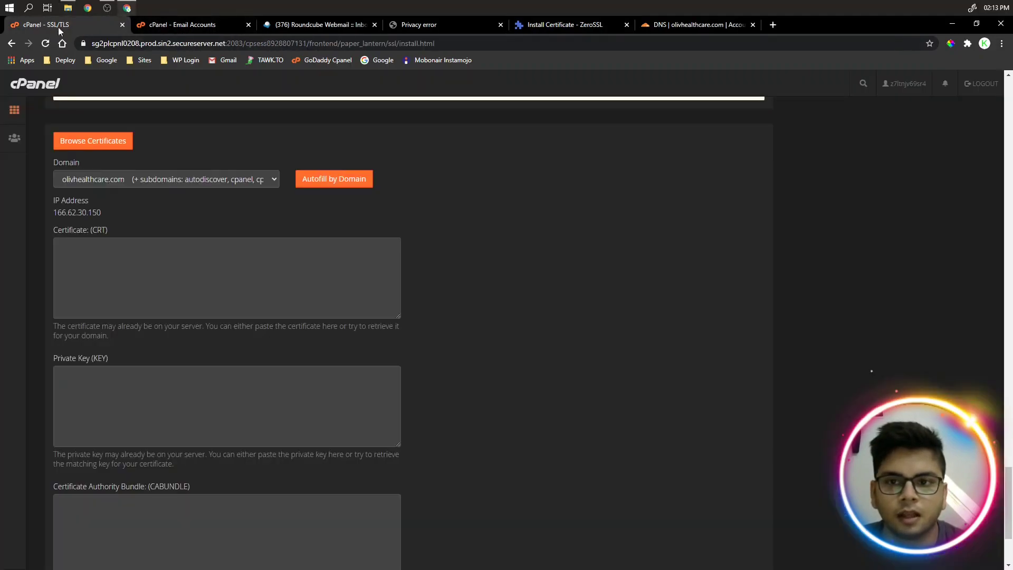
pyautogui.hotkey('alt', 'Tab')
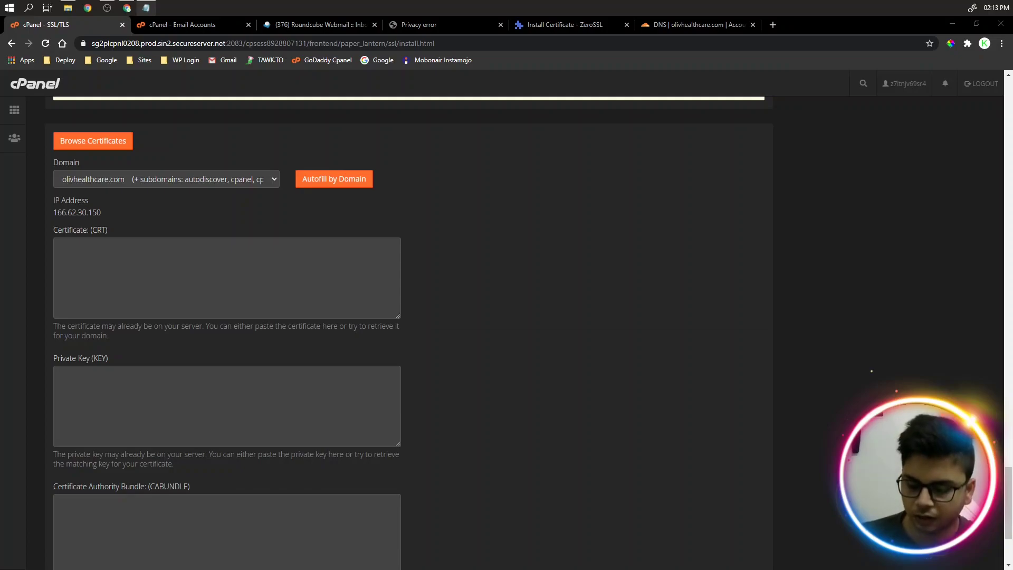
pyautogui.click(194, 250)
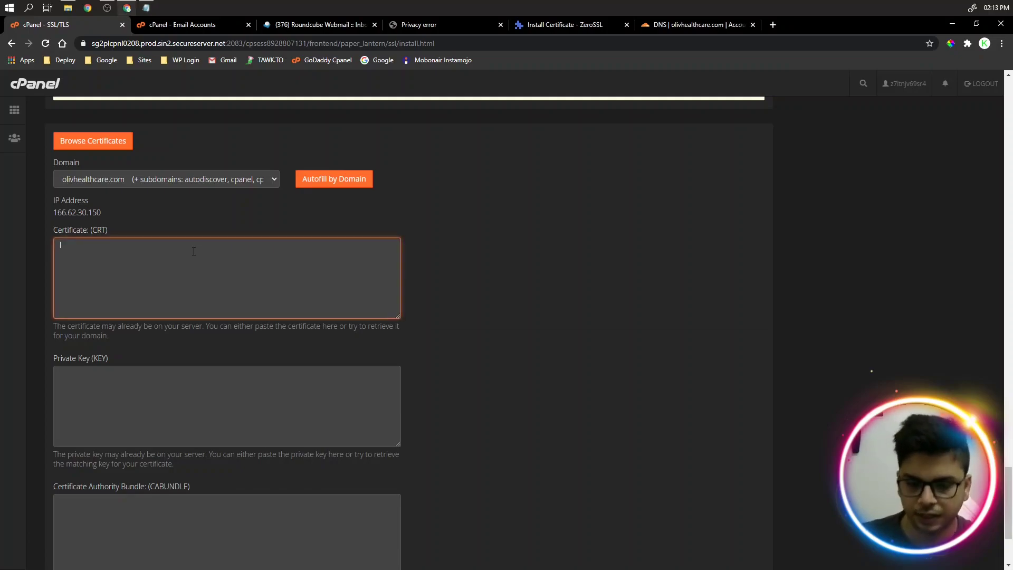
pyautogui.hotkey('ctrl', 'v')
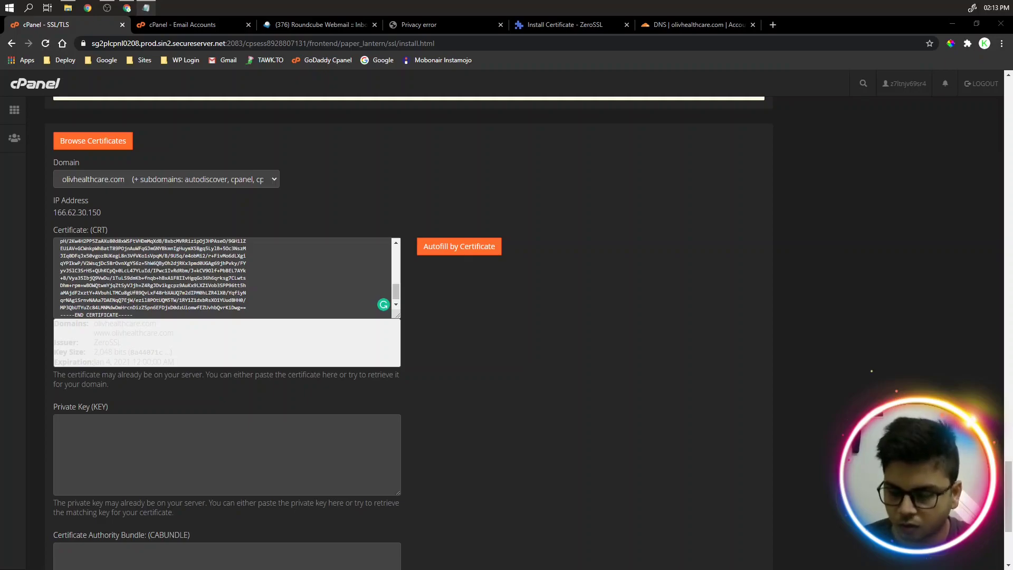
pyautogui.click(144, 440)
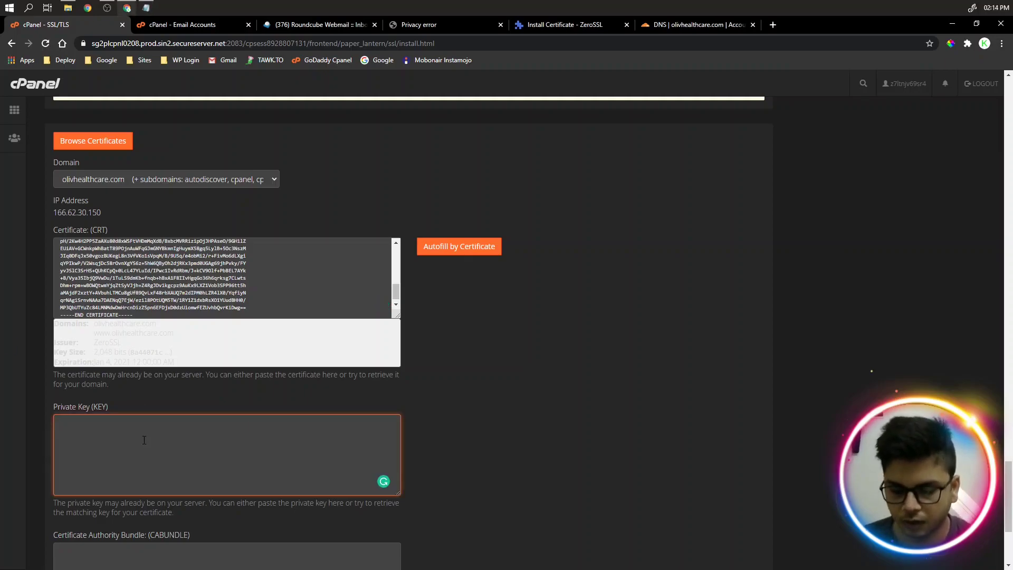
pyautogui.hotkey('ctrl', 'v')
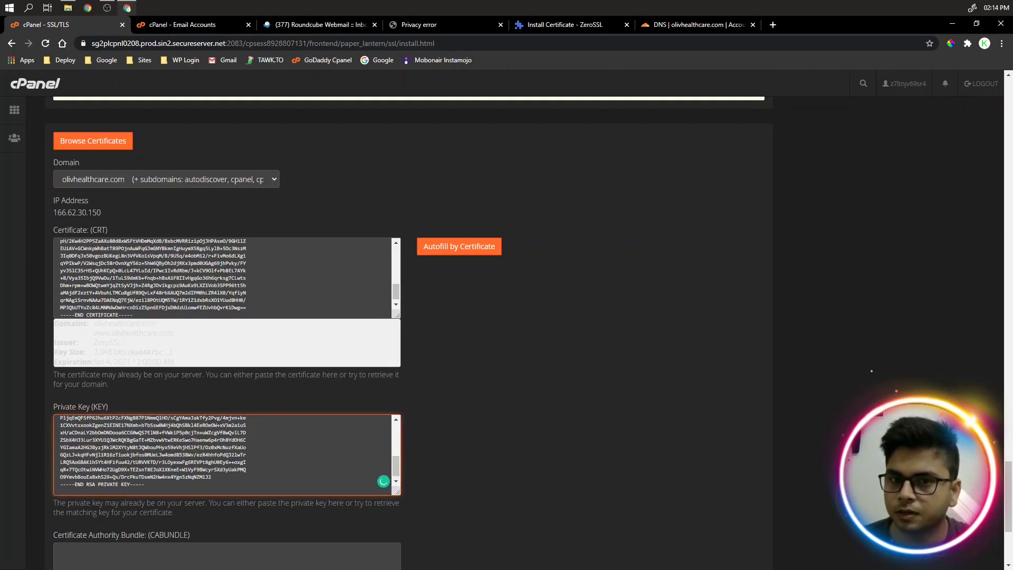
# - Paste the CA bundle text into Certificate Authority Bundle (CABUNDLE) and install the certificate for olivhealthcare.com
pyautogui.hotkey('alt', 'Tab')
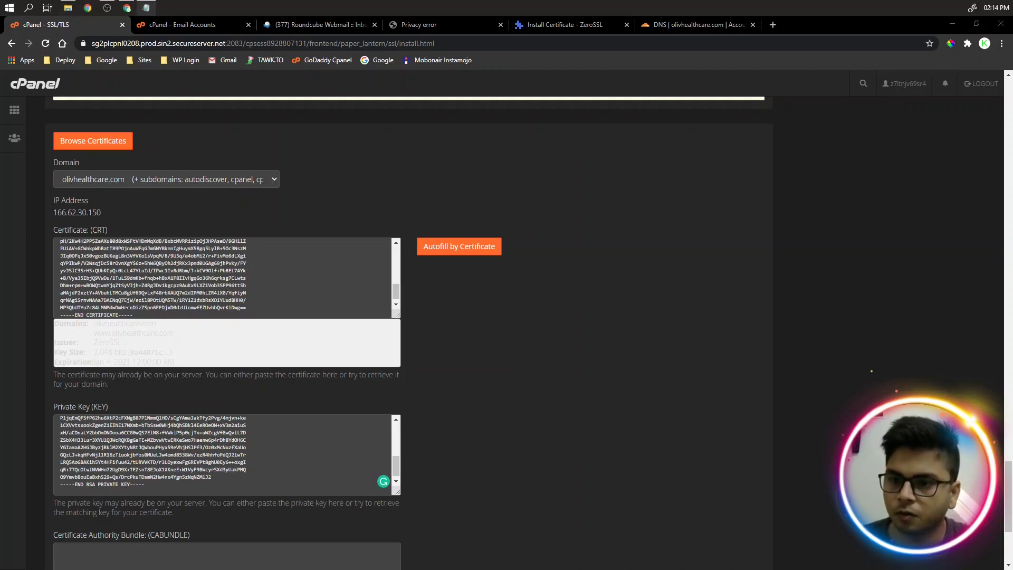
pyautogui.scroll(-3, 232, 372)
pyautogui.click(197, 415)
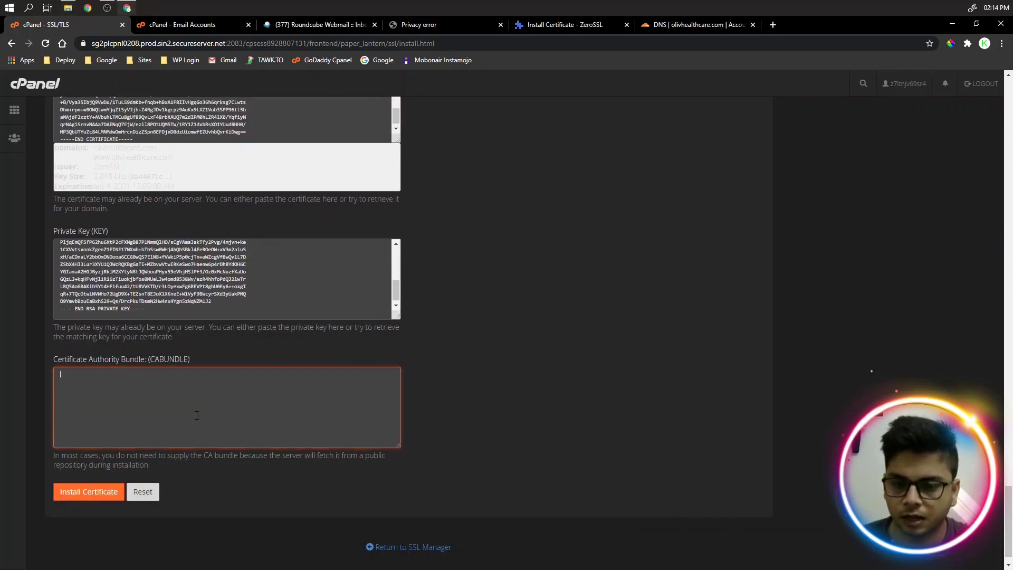
pyautogui.hotkey('ctrl', 'v')
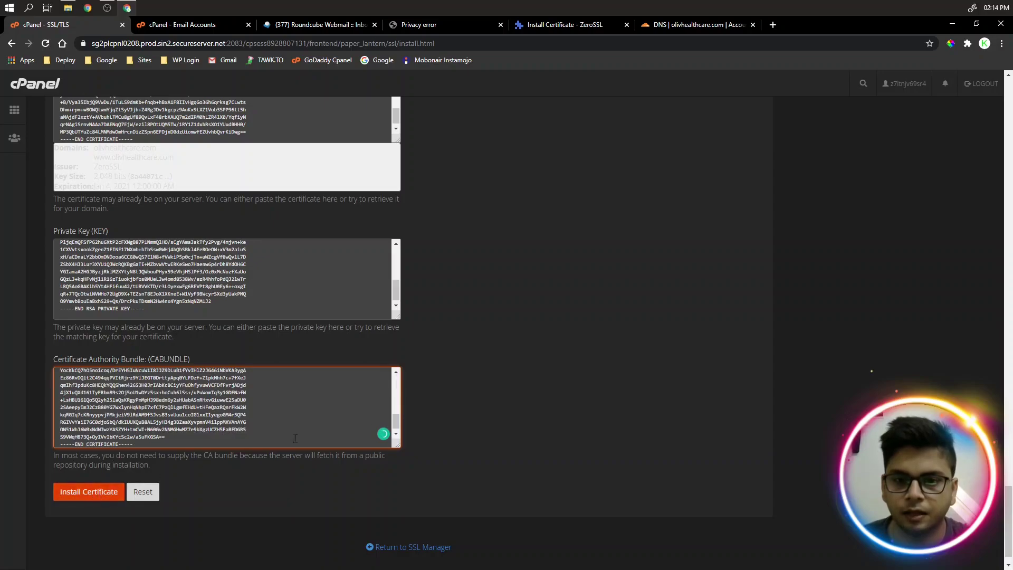
pyautogui.scroll(3, 441, 413)
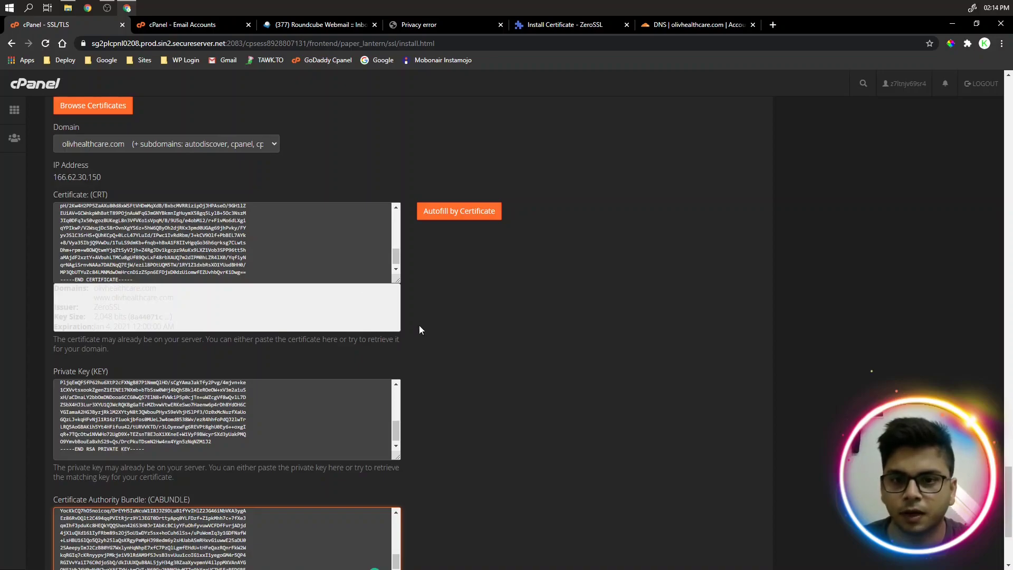
pyautogui.scroll(-3, 419, 325)
pyautogui.click(88, 469)
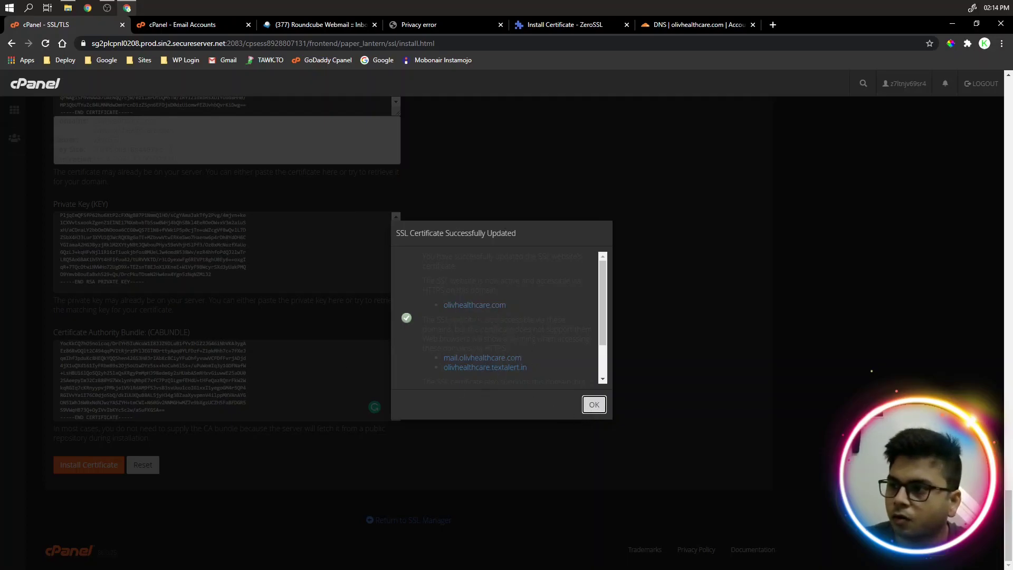
# - Switch to File Explorer's extracted olivhealthcare.com folder, view the certificate file in Notepad and close it
pyautogui.moveTo(0, 115); pyautogui.dragTo(527, 1)
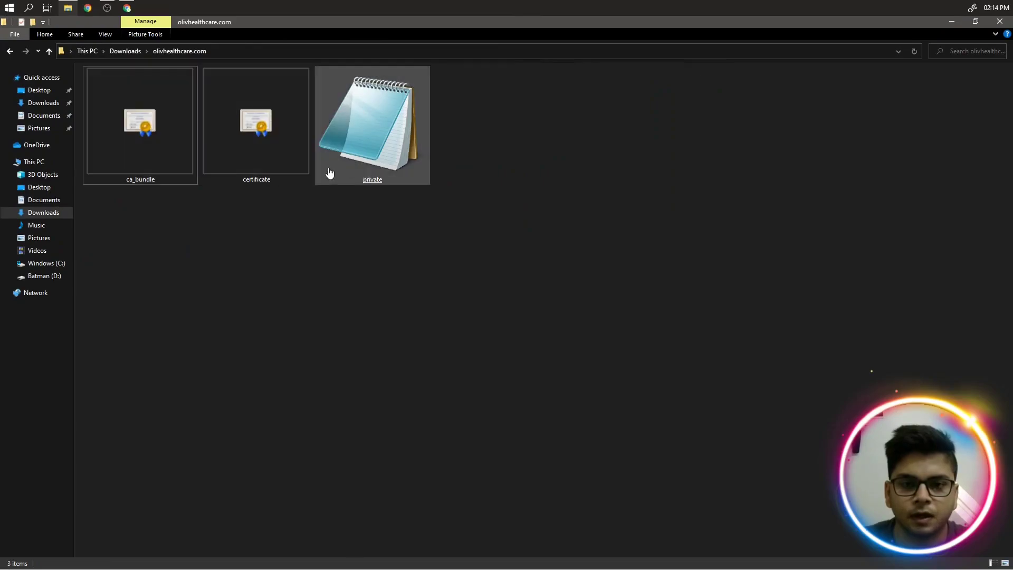
pyautogui.click(47, 102)
pyautogui.doubleClick(121, 125)
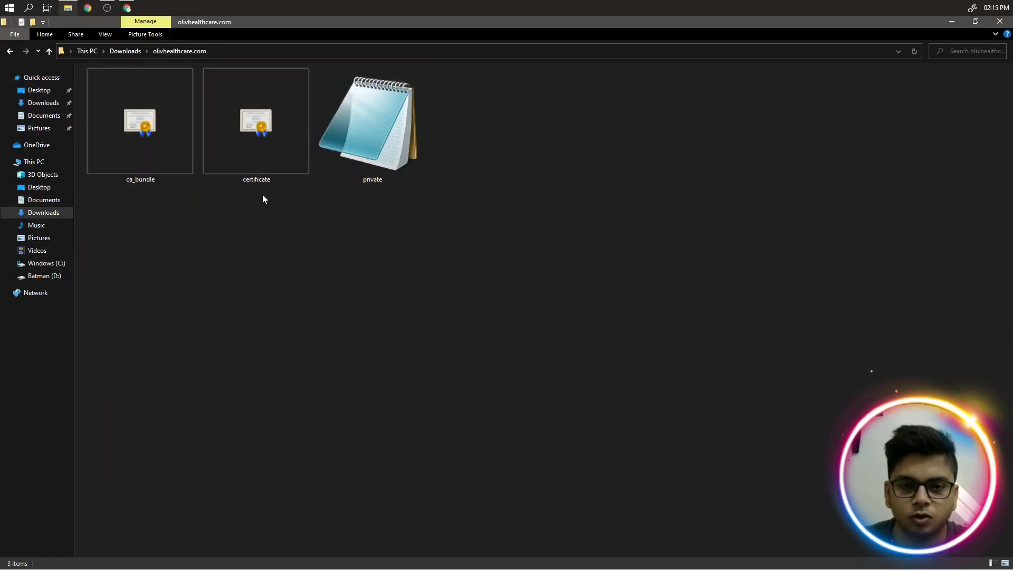
pyautogui.rightClick(246, 128)
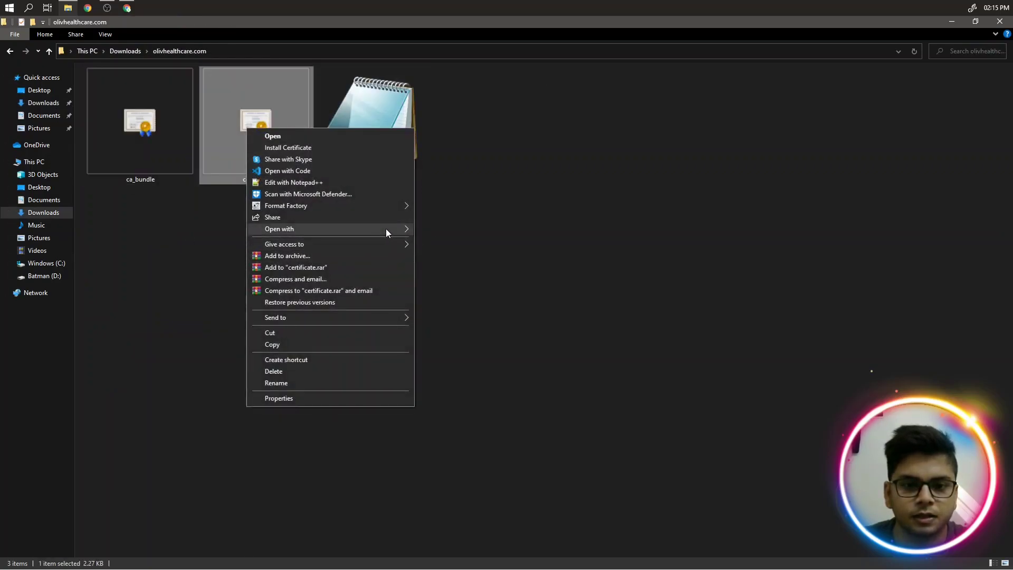
pyautogui.press('Escape')
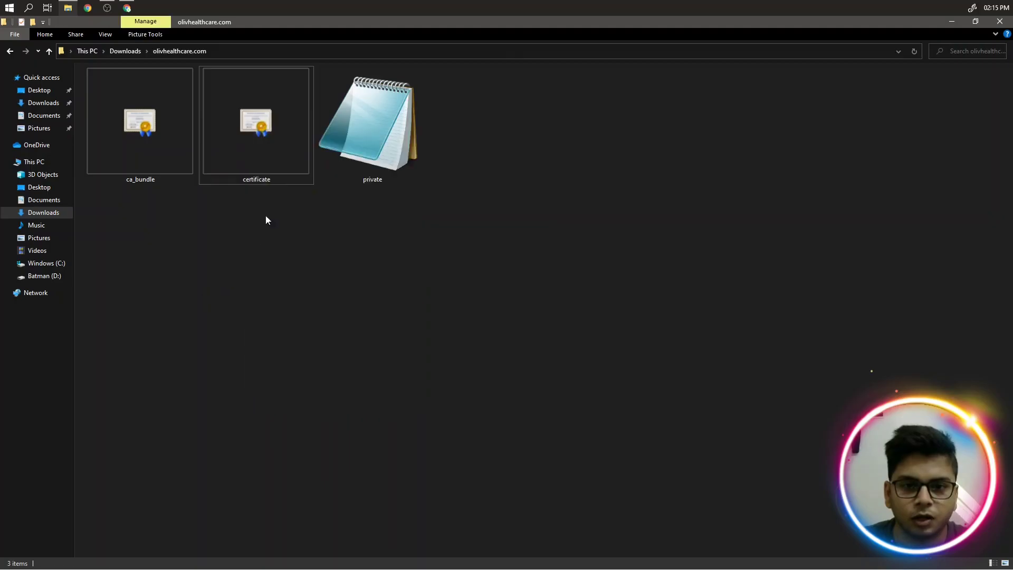
pyautogui.rightClick(269, 150)
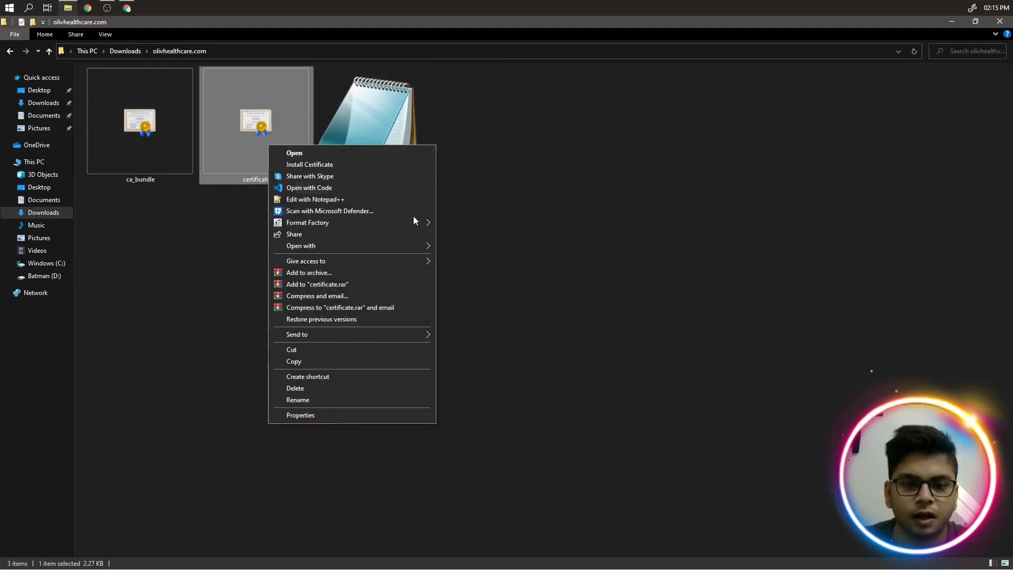
pyautogui.moveTo(410, 243)
pyautogui.click(467, 258)
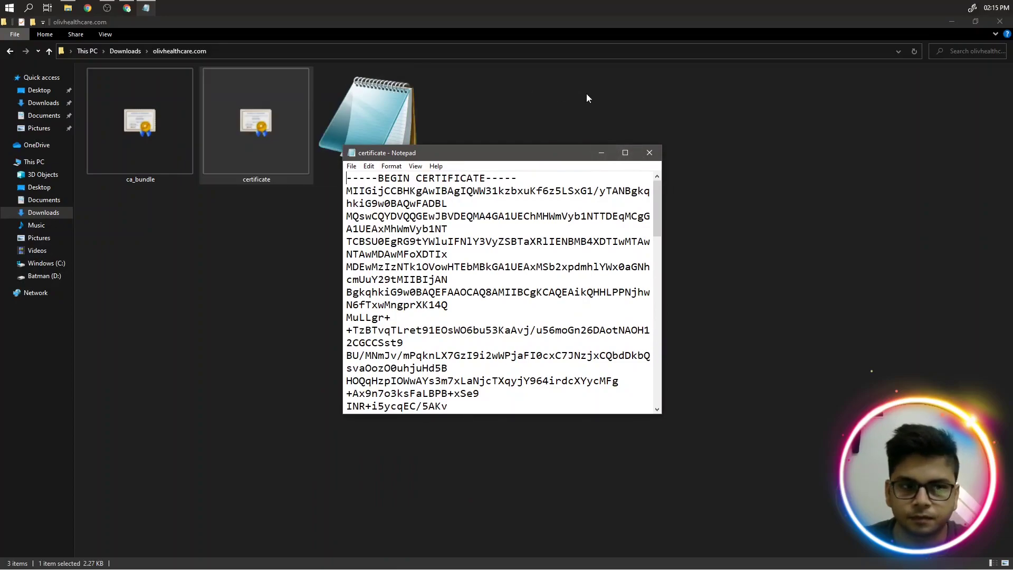
pyautogui.click(648, 152)
# - View the ca_bundle file in Notepad and close it
pyautogui.doubleClick(138, 129)
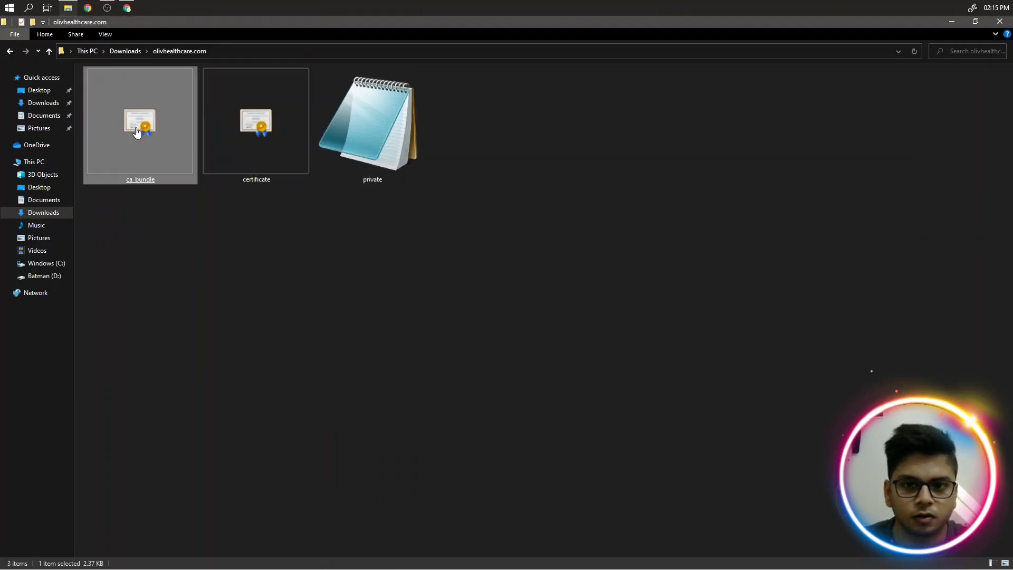
pyautogui.rightClick(136, 127)
pyautogui.moveTo(289, 228)
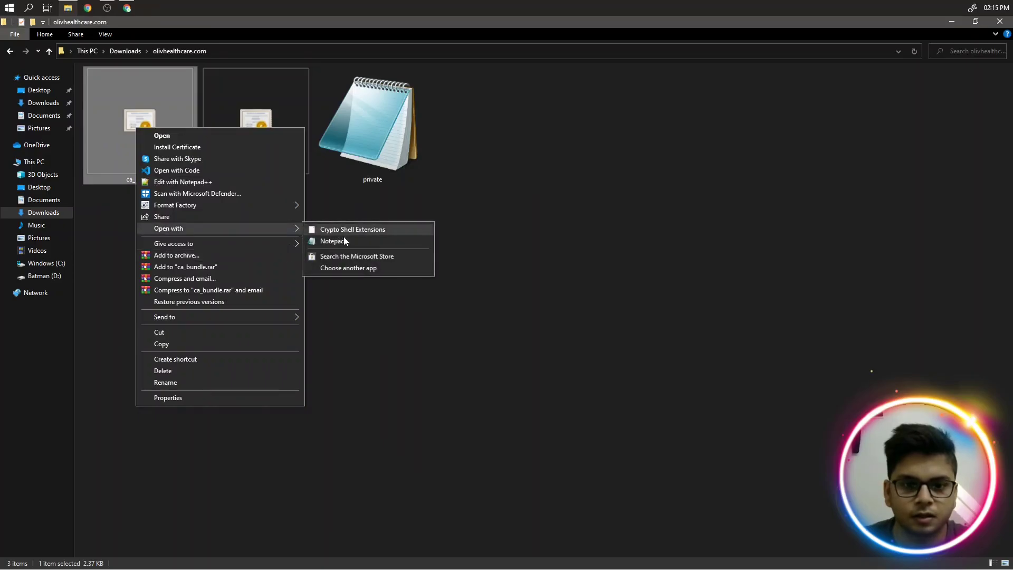
pyautogui.click(343, 235)
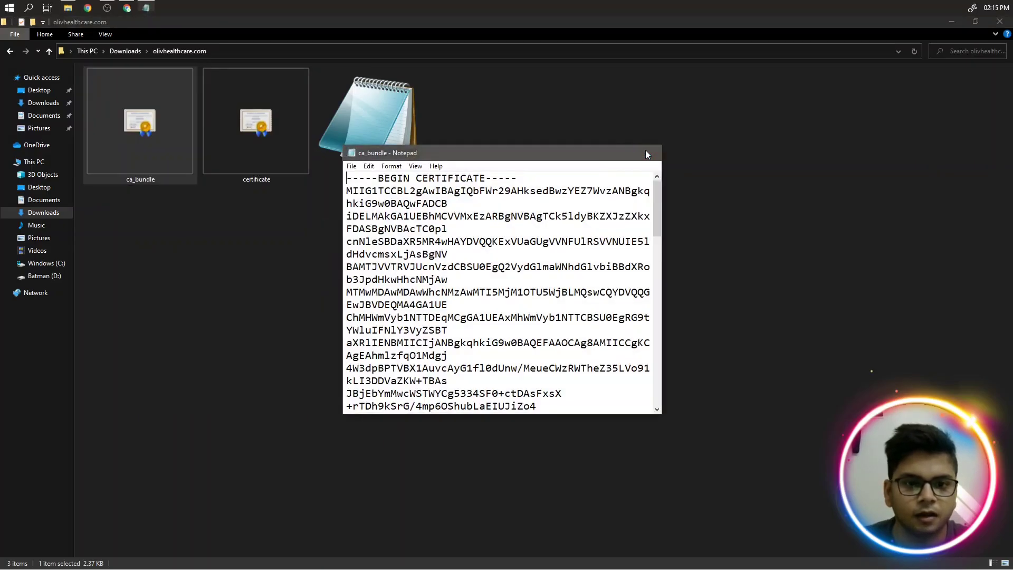
pyautogui.click(645, 150)
# - View the private key file in Notepad, with Notepad always used for .key files, and close it
pyautogui.rightClick(386, 128)
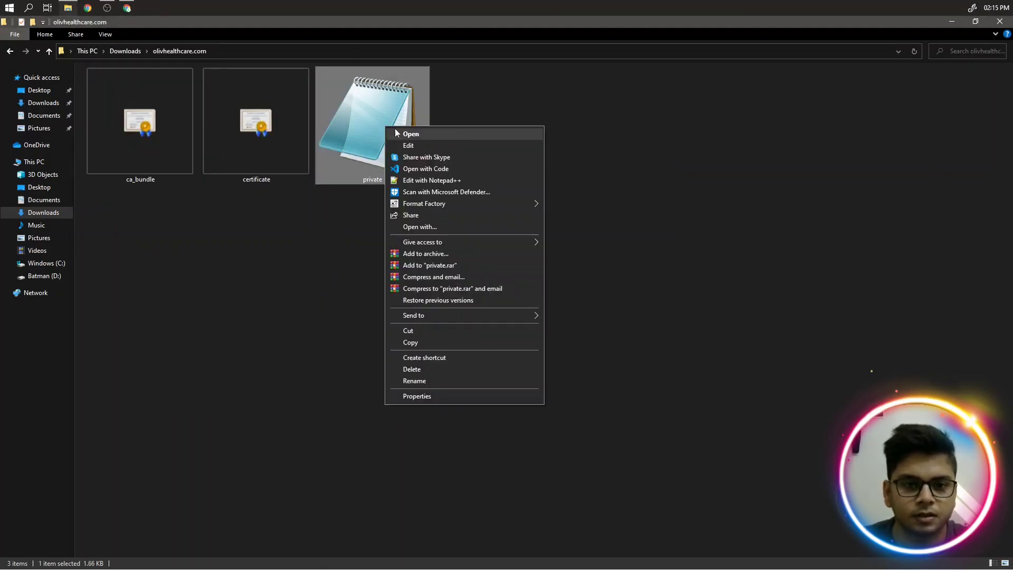
pyautogui.click(511, 227)
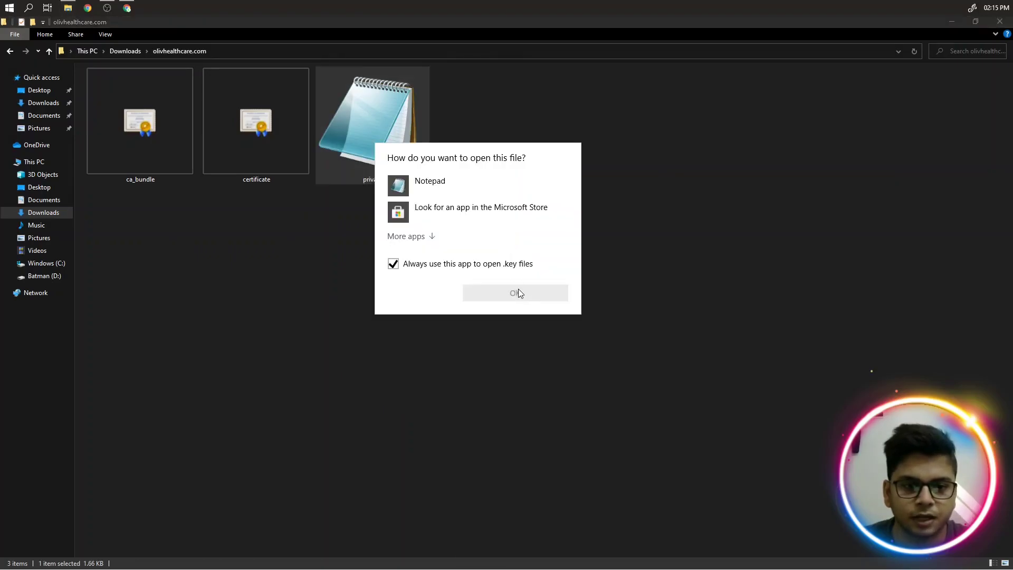
pyautogui.click(430, 185)
pyautogui.click(509, 292)
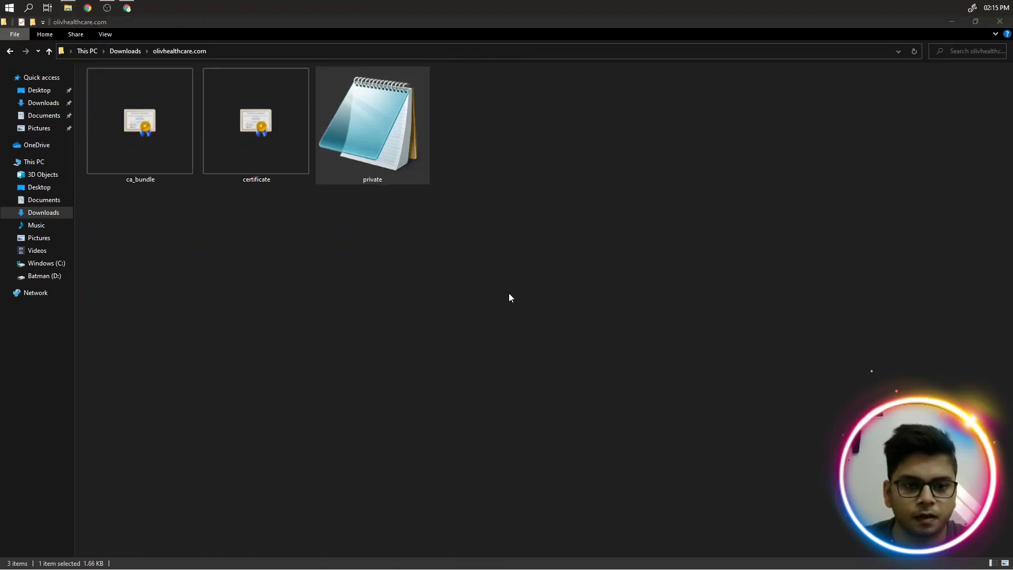
pyautogui.click(643, 157)
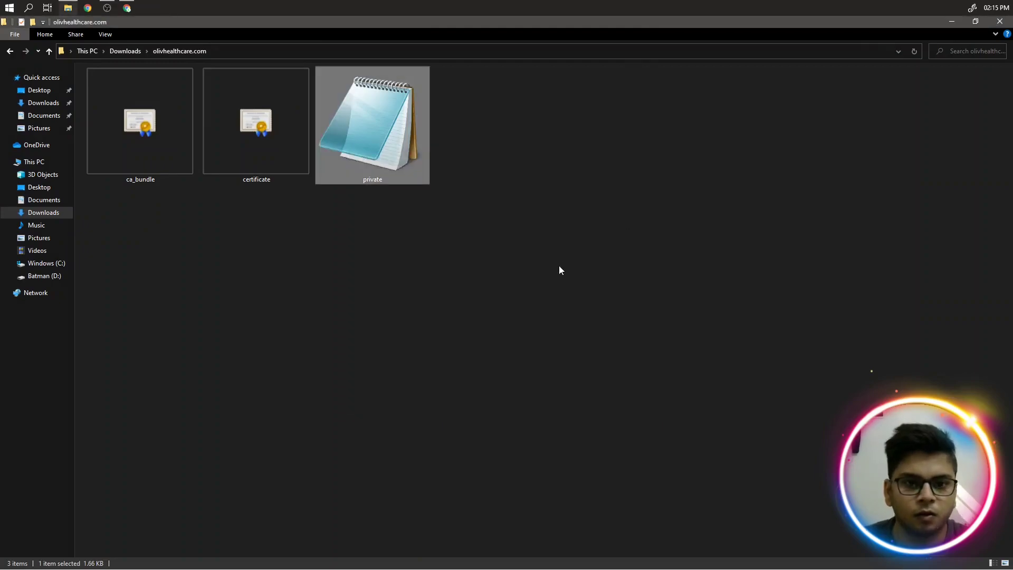
pyautogui.click(561, 269)
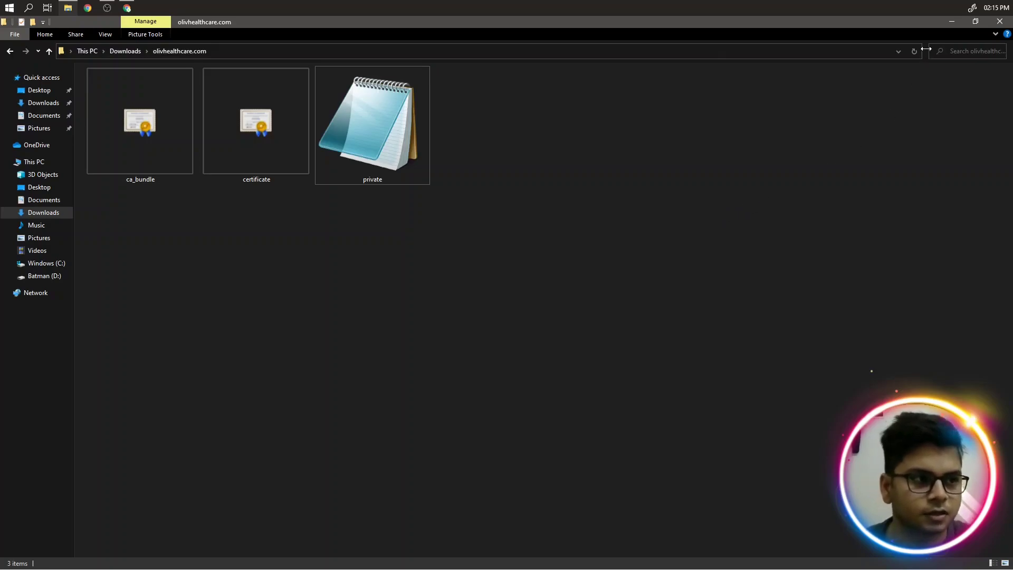
# - Switch back to cPanel in the browser and dismiss the SSL certificate update dialog
pyautogui.moveTo(925, 51); pyautogui.dragTo(803, 50)
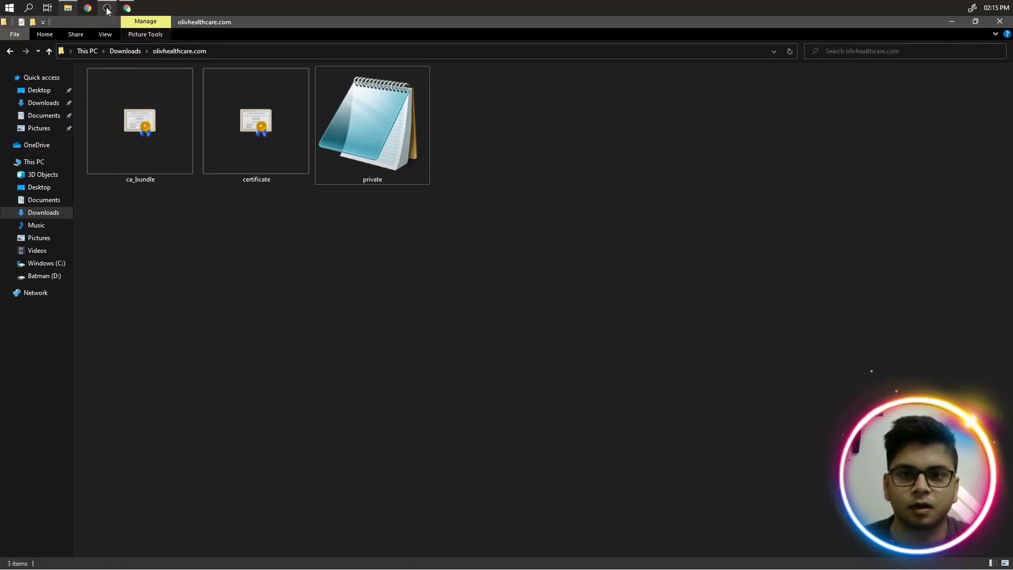
pyautogui.click(126, 8)
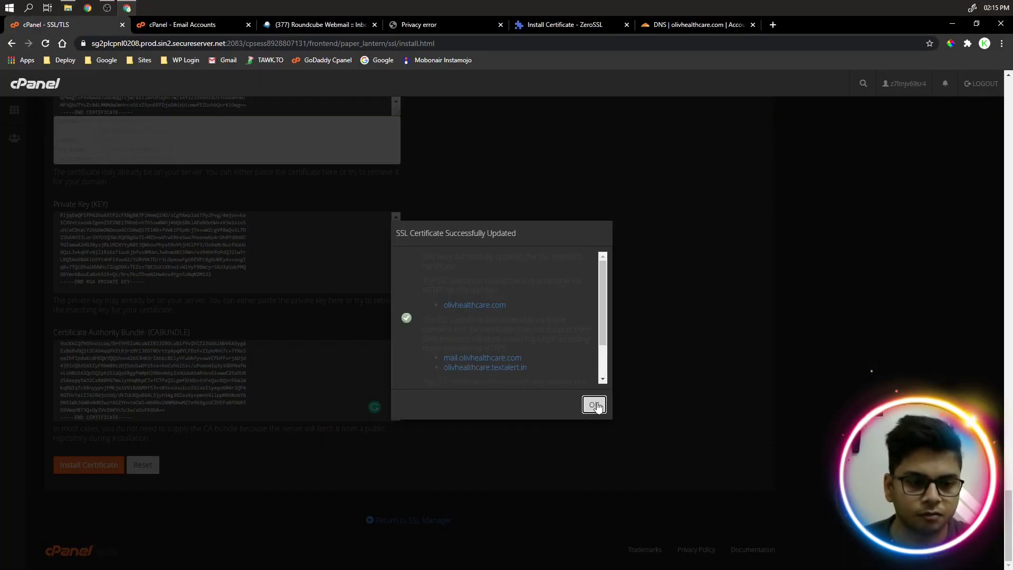
pyautogui.click(595, 406)
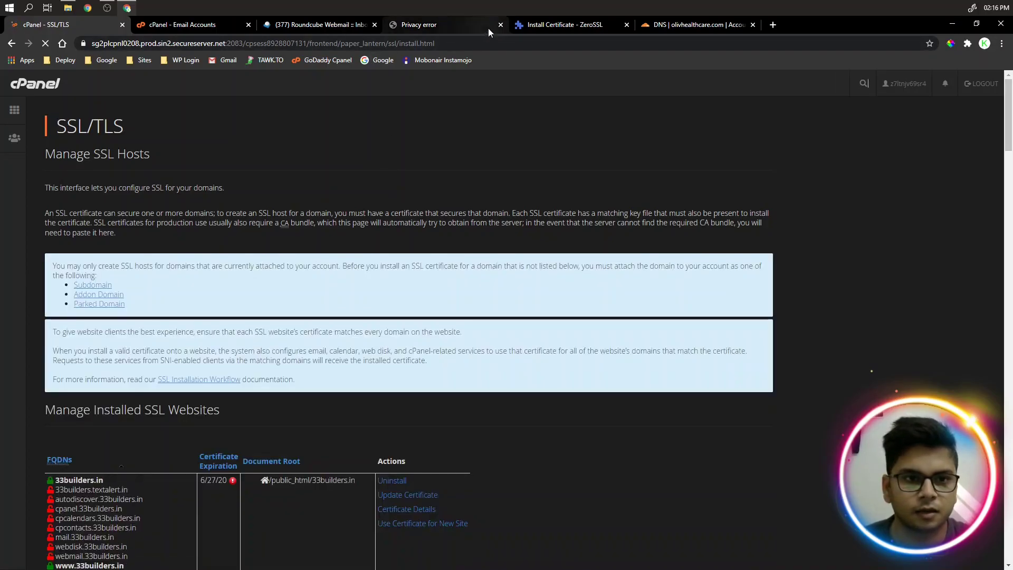
# - Reload the olivhealthcare.com website and inspect its connection security and certificate status
pyautogui.click(489, 27)
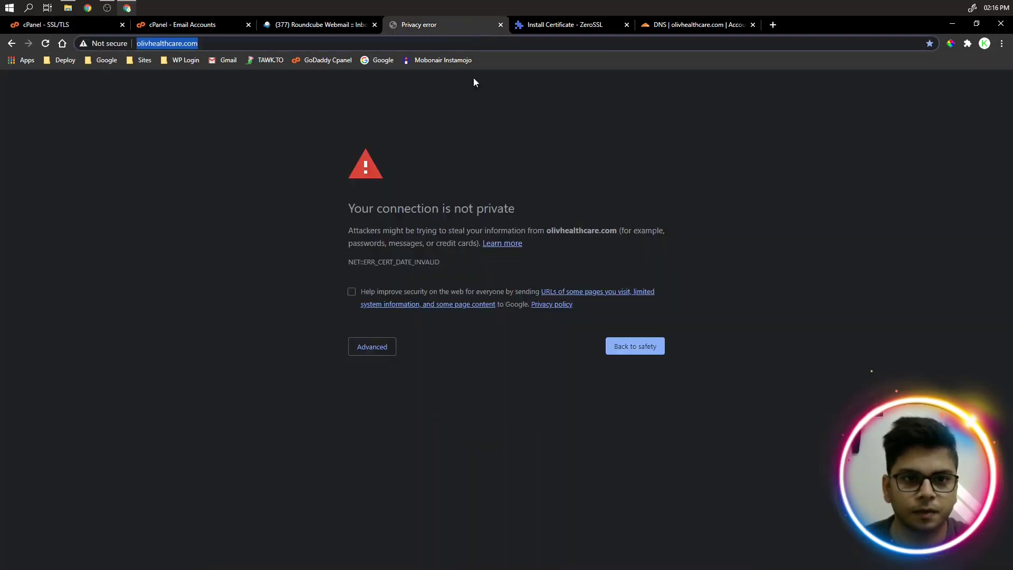
pyautogui.click(46, 43)
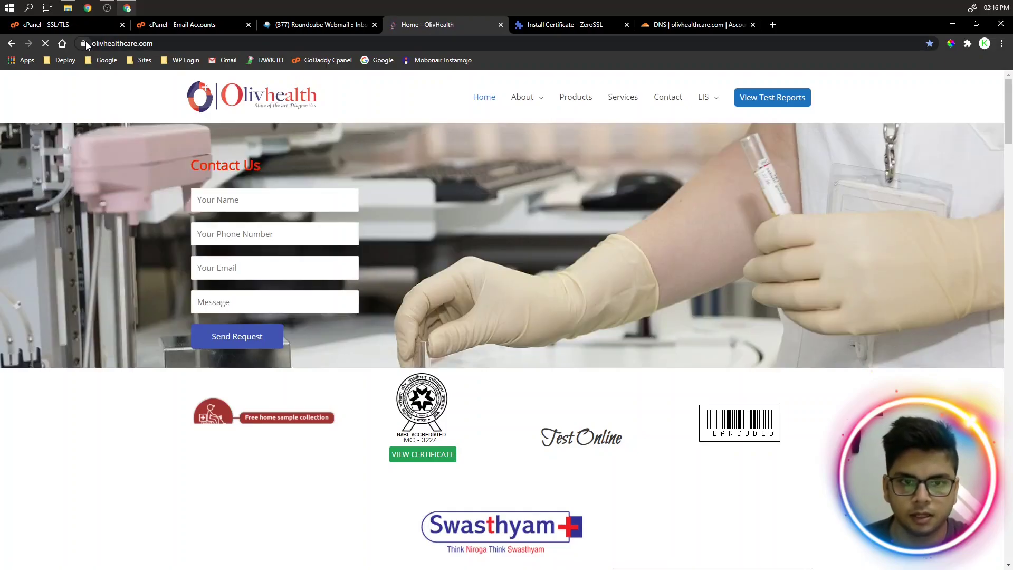
pyautogui.click(86, 42)
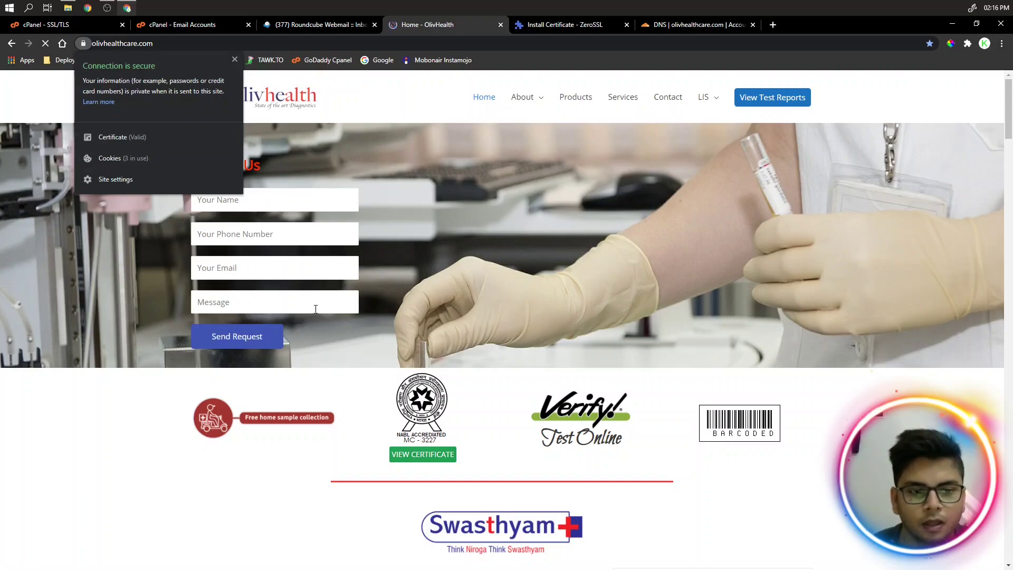
# - Look through the whole olivhealthcare.com homepage down to its footer to check how it loads over the secure connection
pyautogui.scroll(-20, 369, 296)
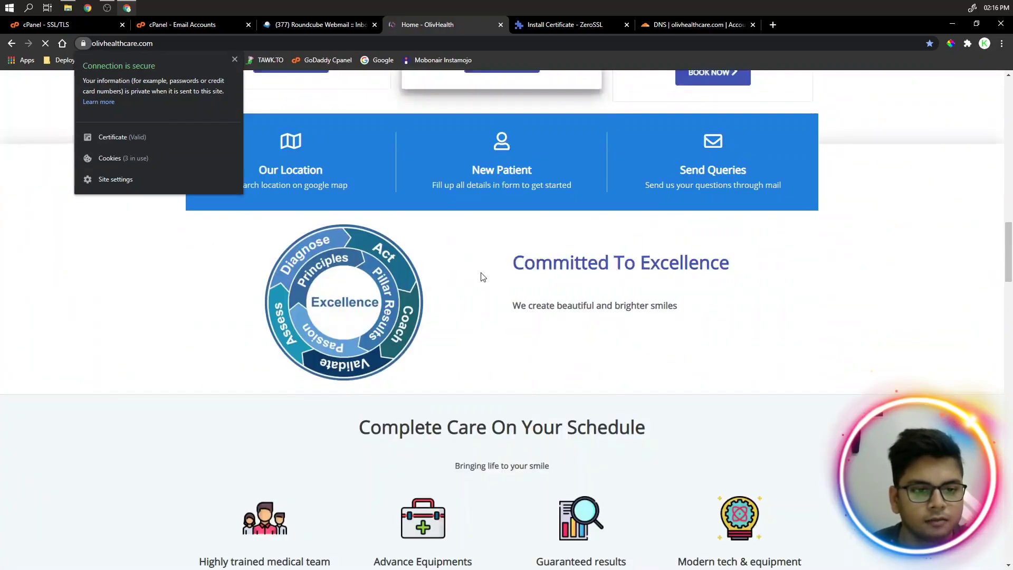
pyautogui.scroll(-20, 481, 276)
pyautogui.scroll(-15, 485, 275)
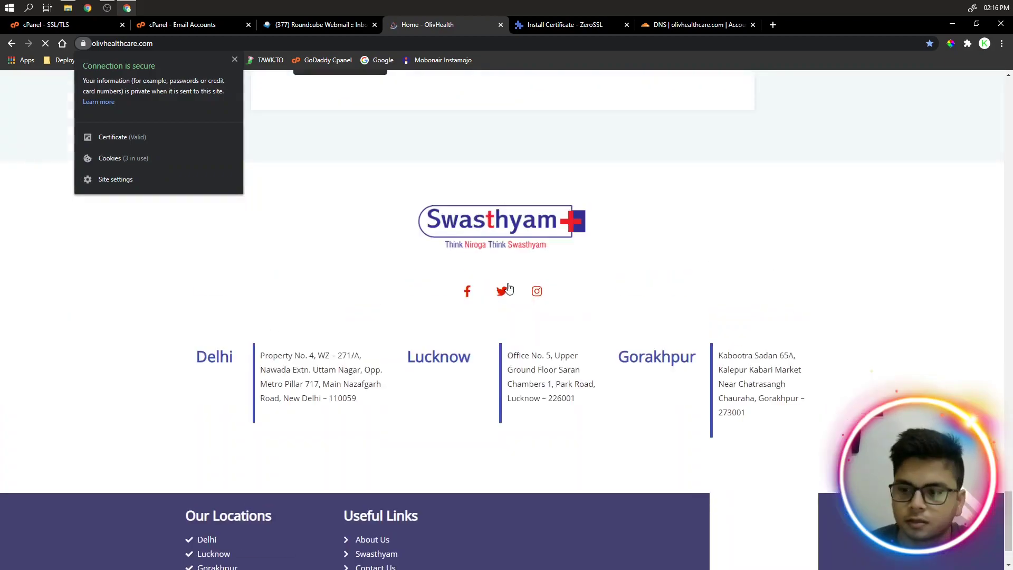
pyautogui.scroll(20, 508, 287)
pyautogui.scroll(20, 509, 288)
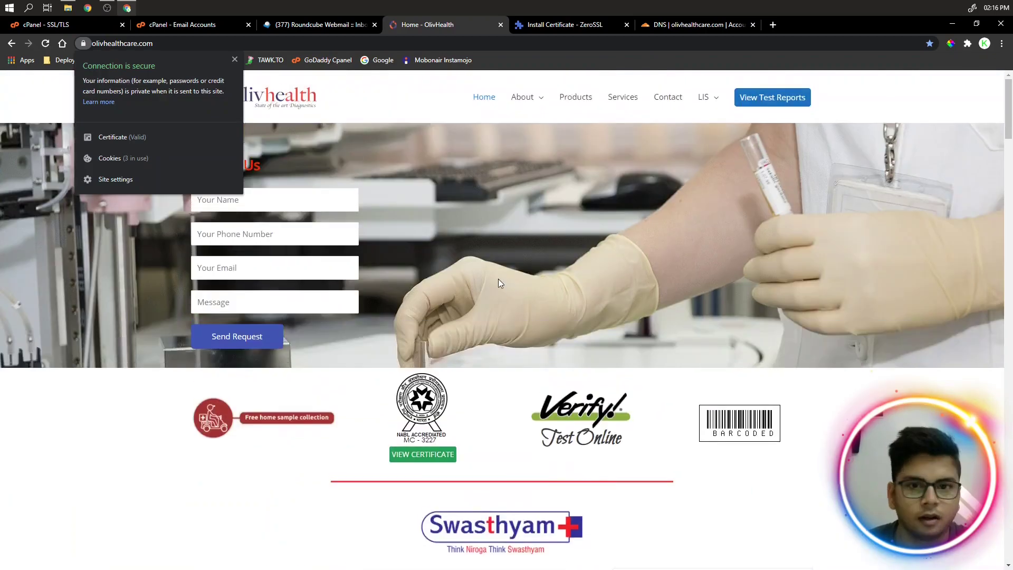
# - Dismiss the connection security details and close the olivhealthcare.com website
pyautogui.click(234, 59)
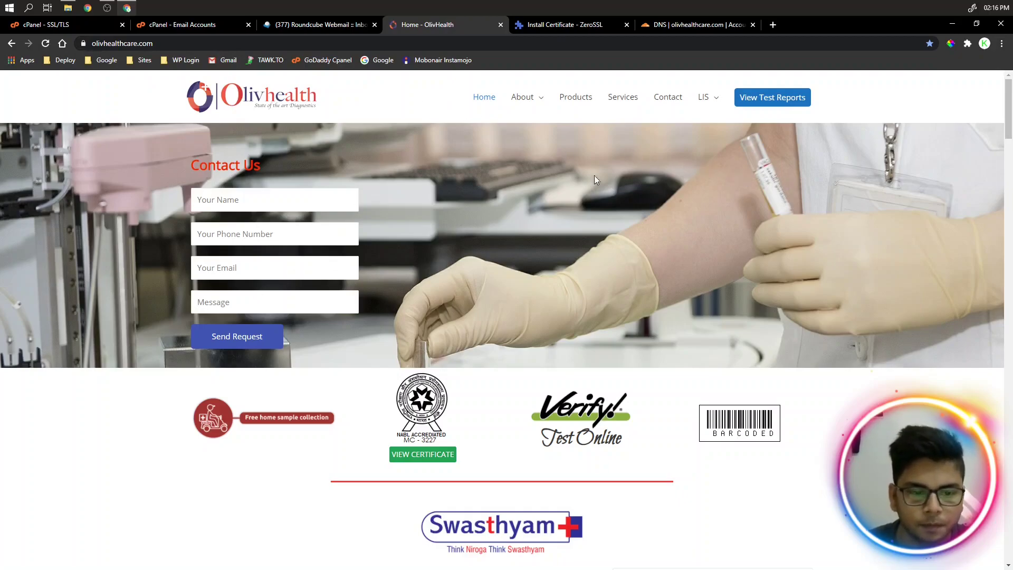
pyautogui.click(500, 25)
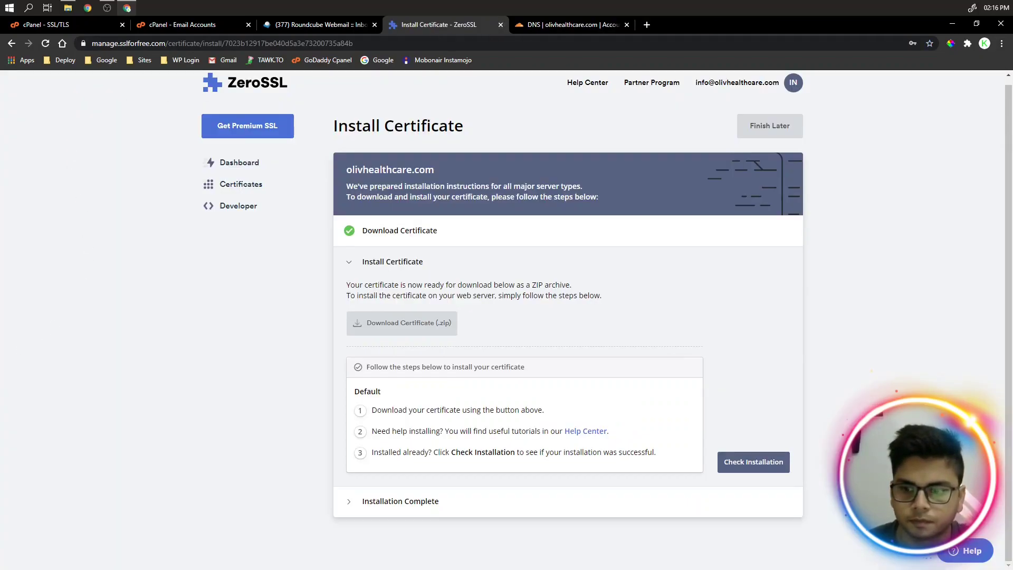
pyautogui.hotkey('alt', 'Tab')
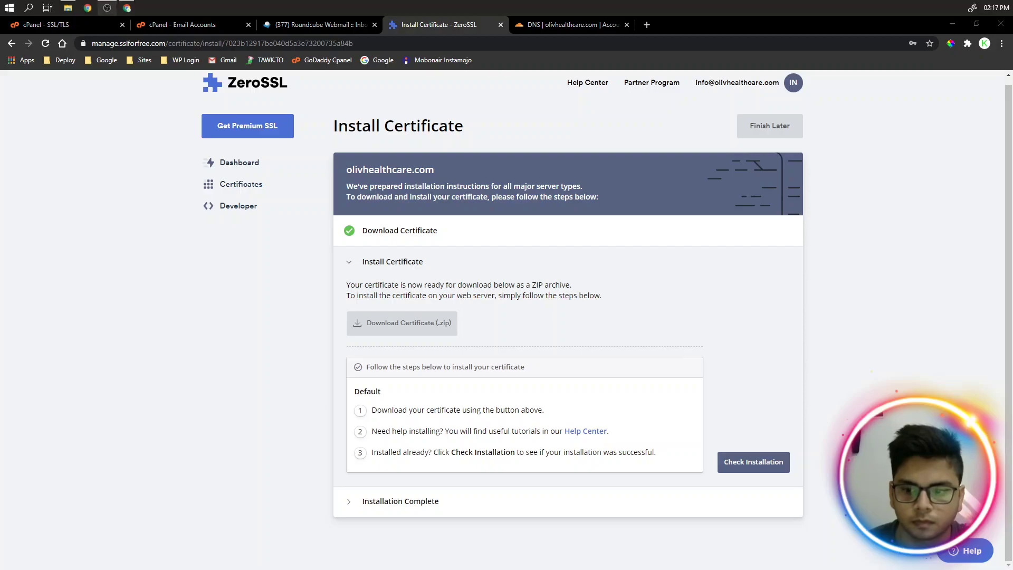